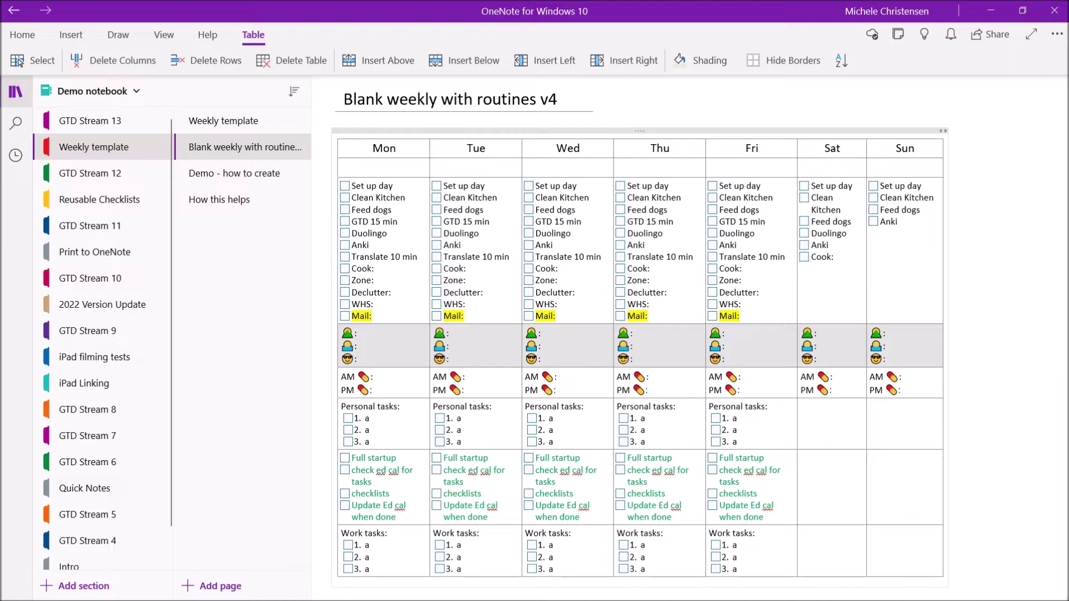
# Fill the date row with 8/5, 8/6, 8/7, 8/8, 8/9, 8/10 and 8/11 for Monday to Sunday
pyautogui.press('Escape')
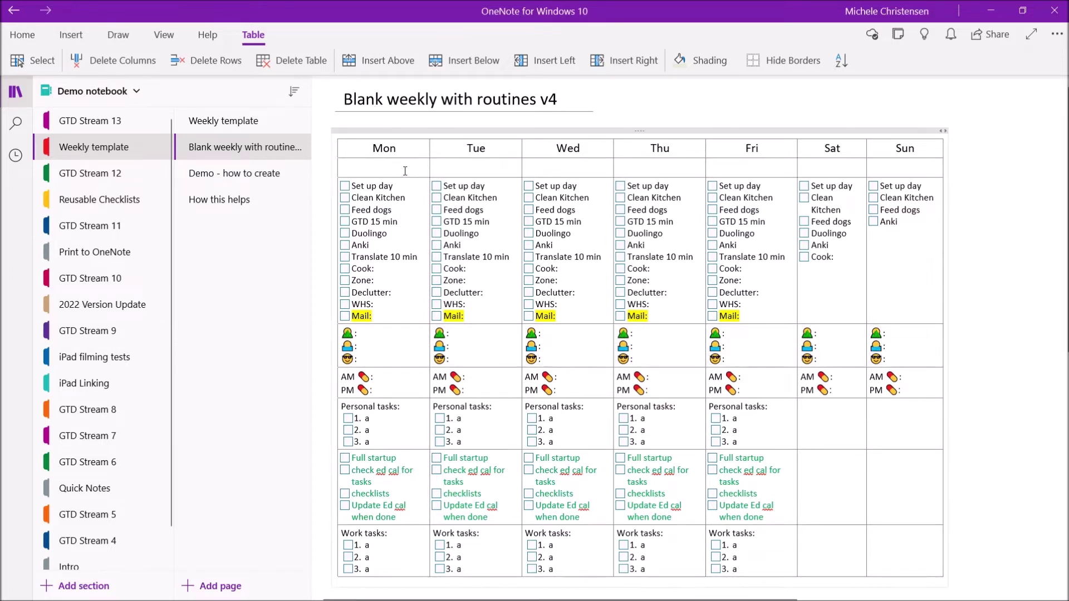
pyautogui.write('8/5\t8/6\t8/7\t8/8\t')
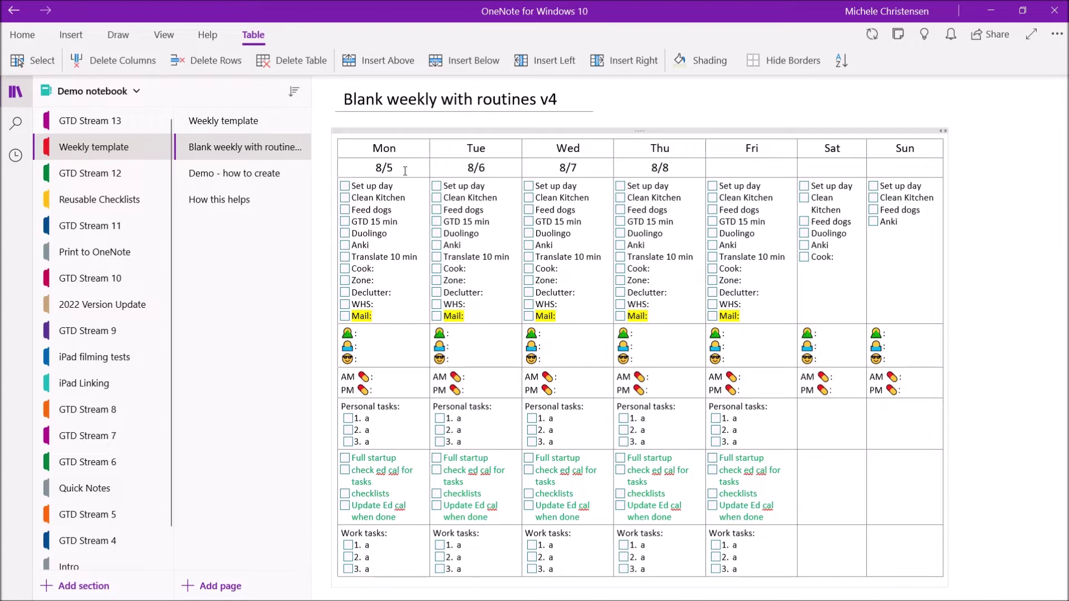
pyautogui.write('8/9\t8/10\t8/11')
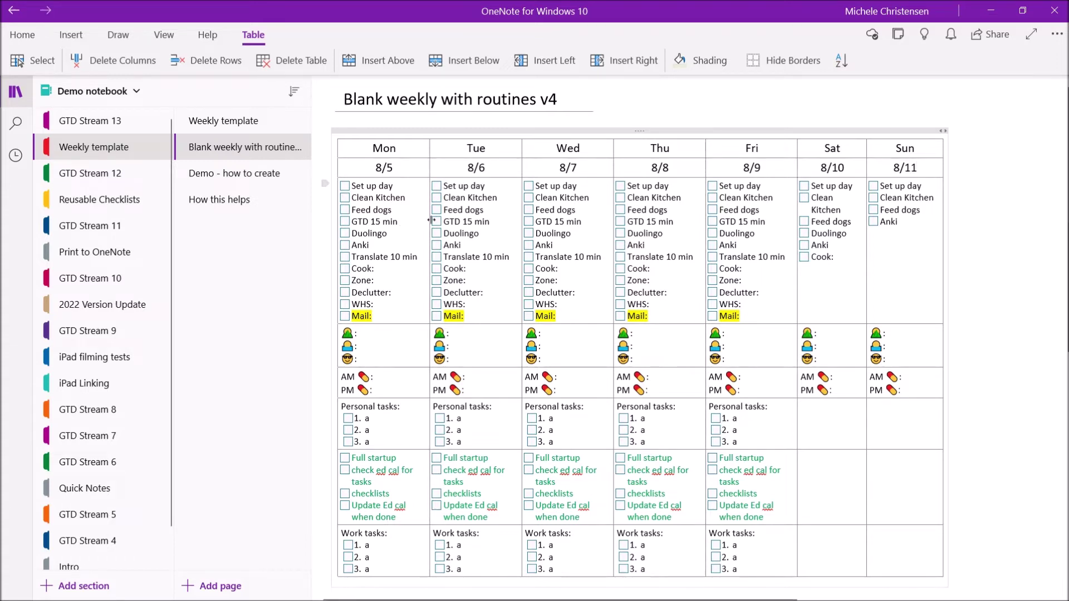
pyautogui.click(405, 352)
# Select the empty Sat and Sun cells across the Personal tasks, Full startup and Work tasks rows
pyautogui.moveTo(836, 427); pyautogui.dragTo(869, 532)
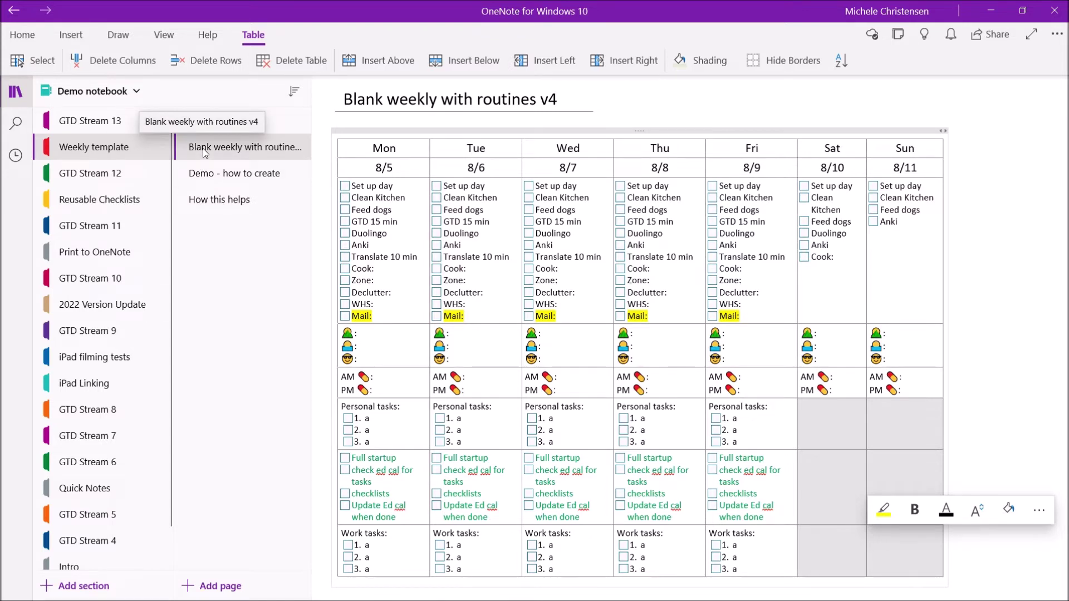
# Copy the whole weekly routines table from the Blank weekly with routines v4 page
pyautogui.rightClick(204, 150)
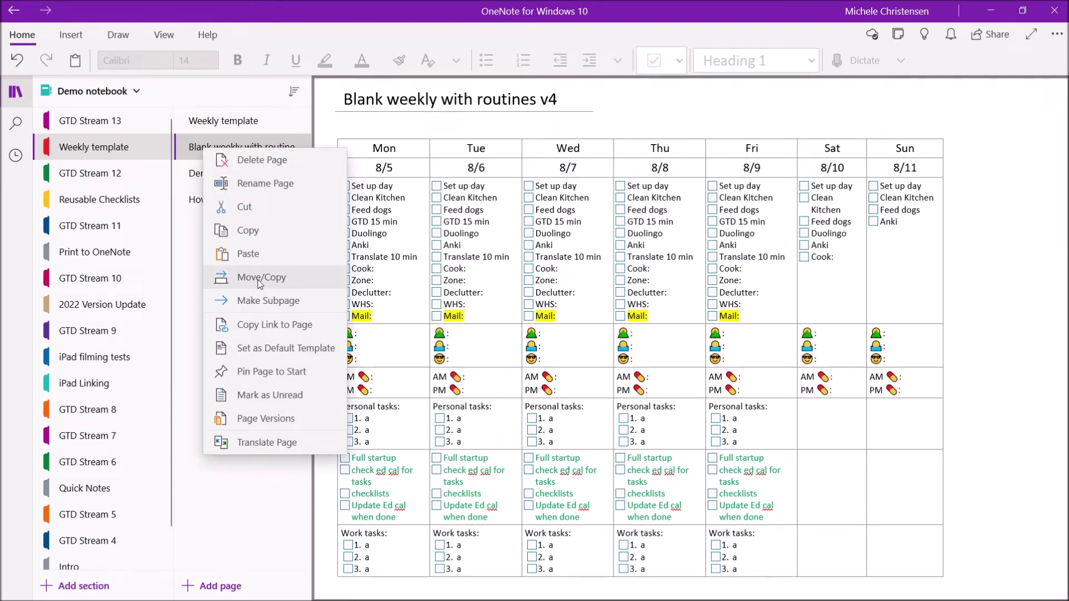
pyautogui.click(221, 509)
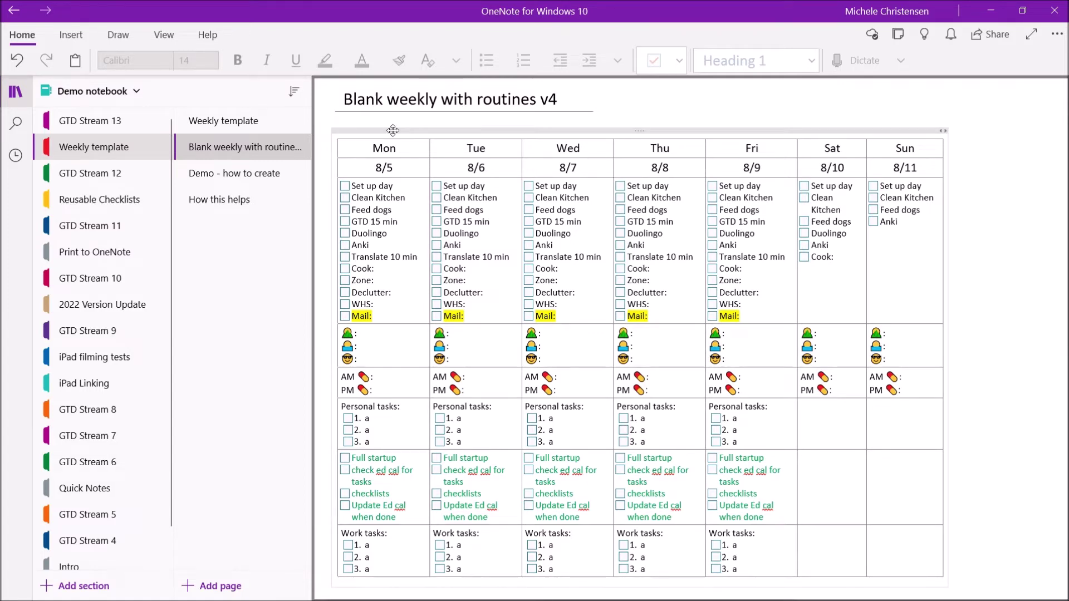
pyautogui.click(393, 130)
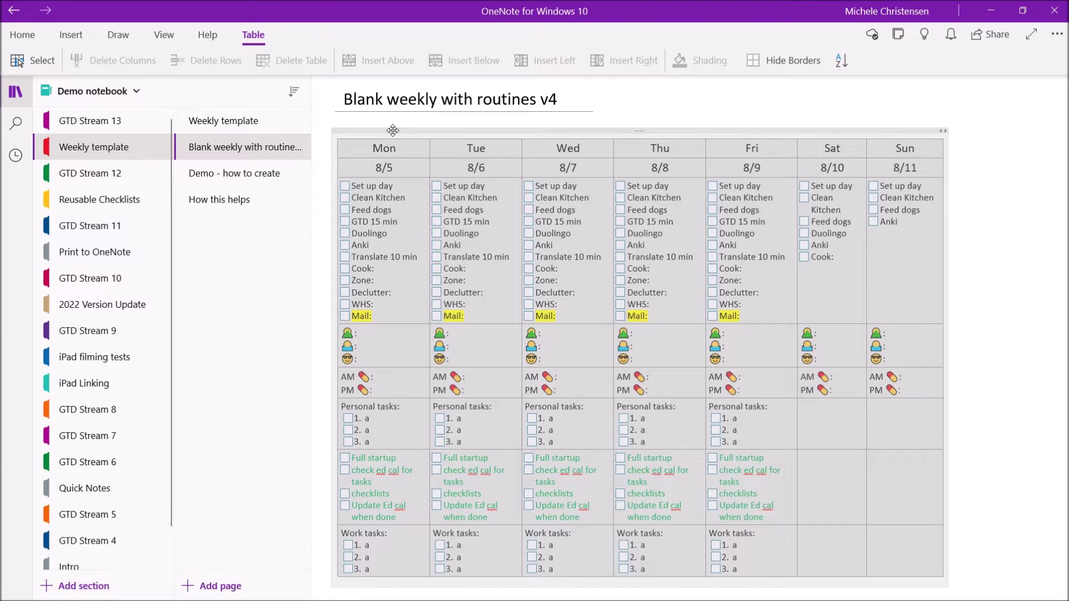
pyautogui.rightClick(393, 130)
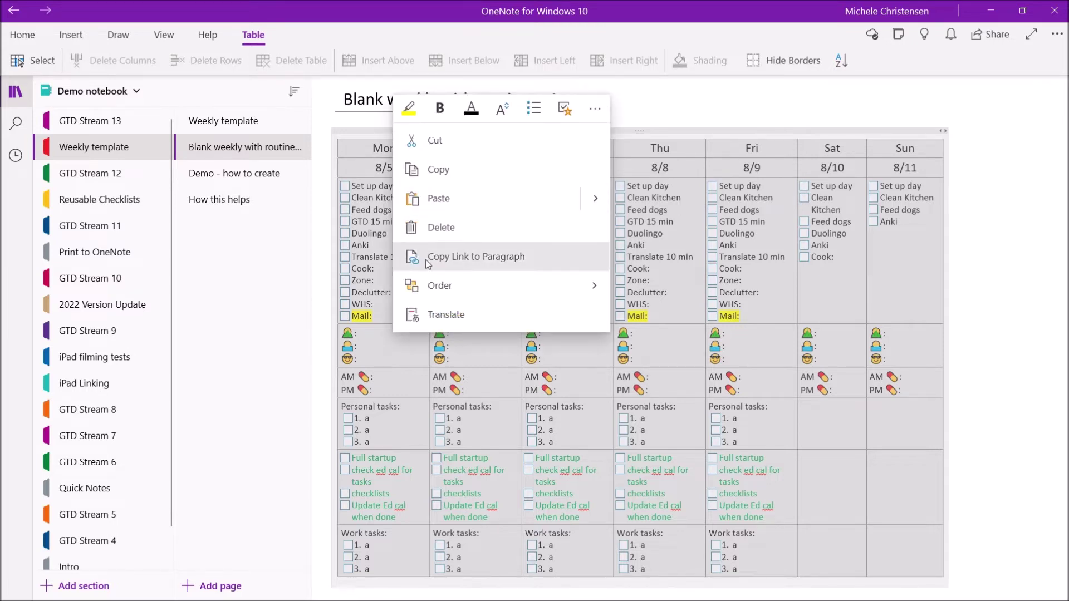
pyautogui.click(440, 169)
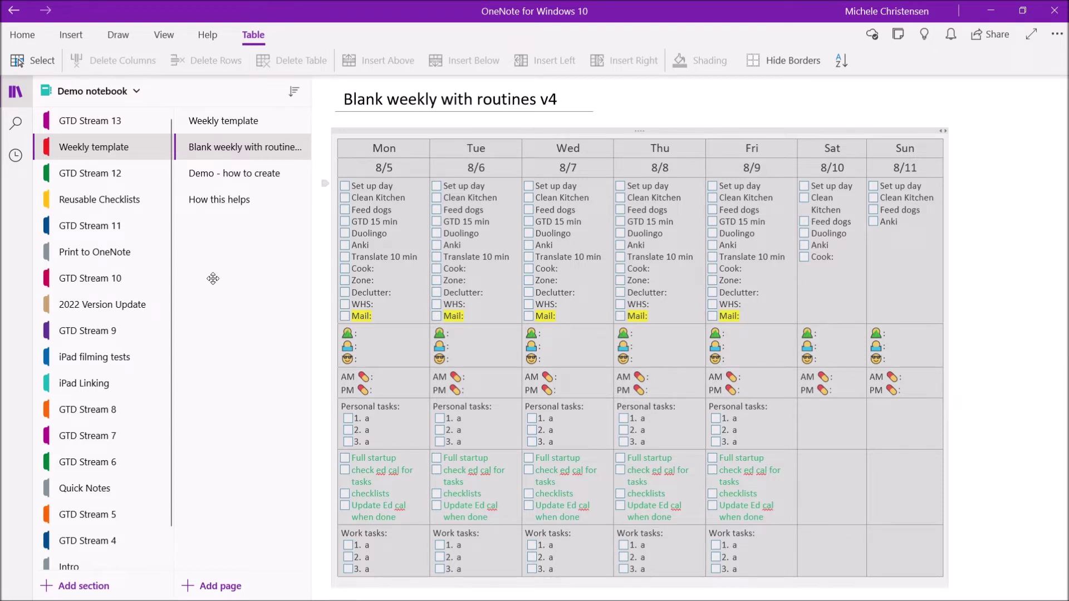
pyautogui.click(239, 173)
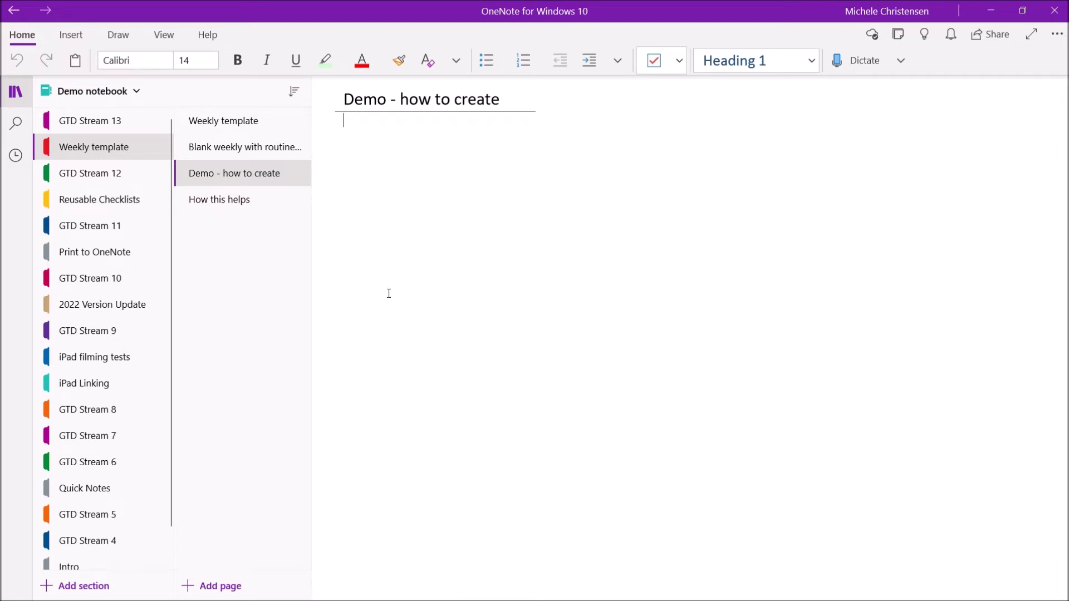
# Insert a 7 x 8 table and type Mon through Sun across its first row
pyautogui.click(76, 40)
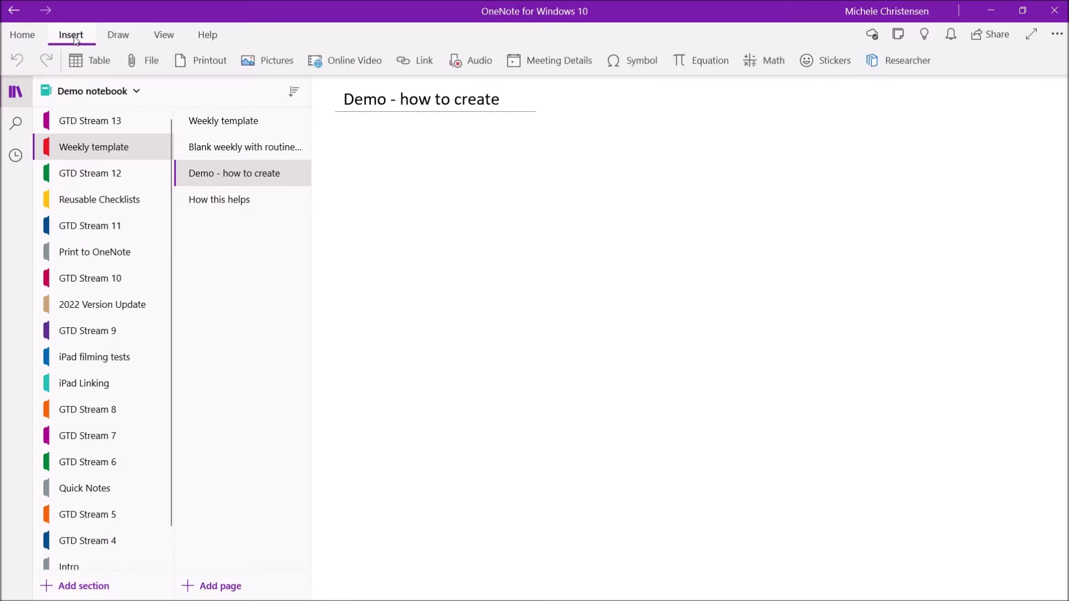
pyautogui.click(103, 70)
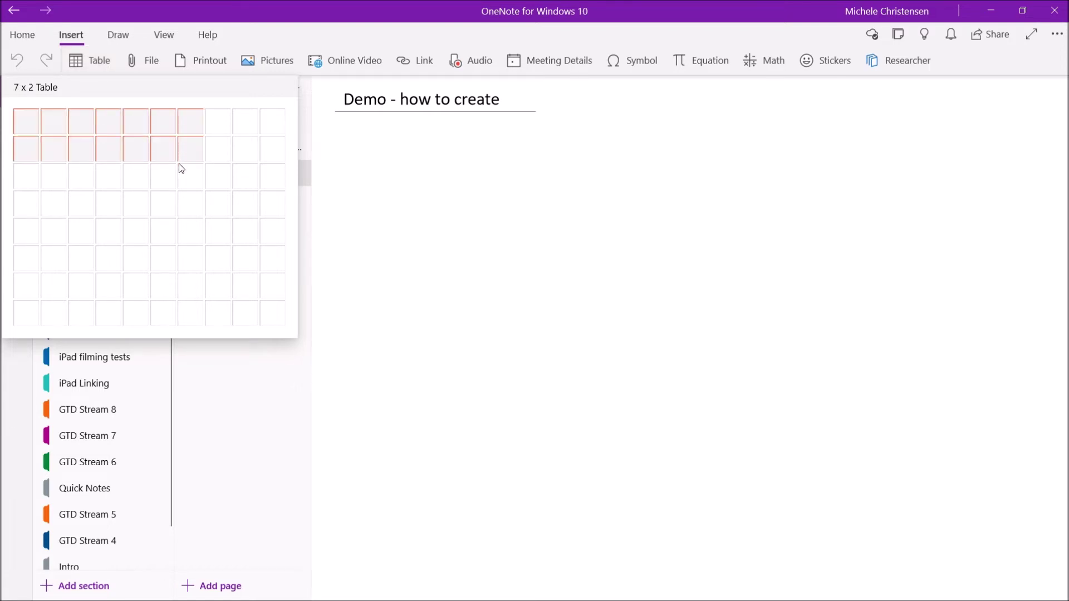
pyautogui.click(192, 310)
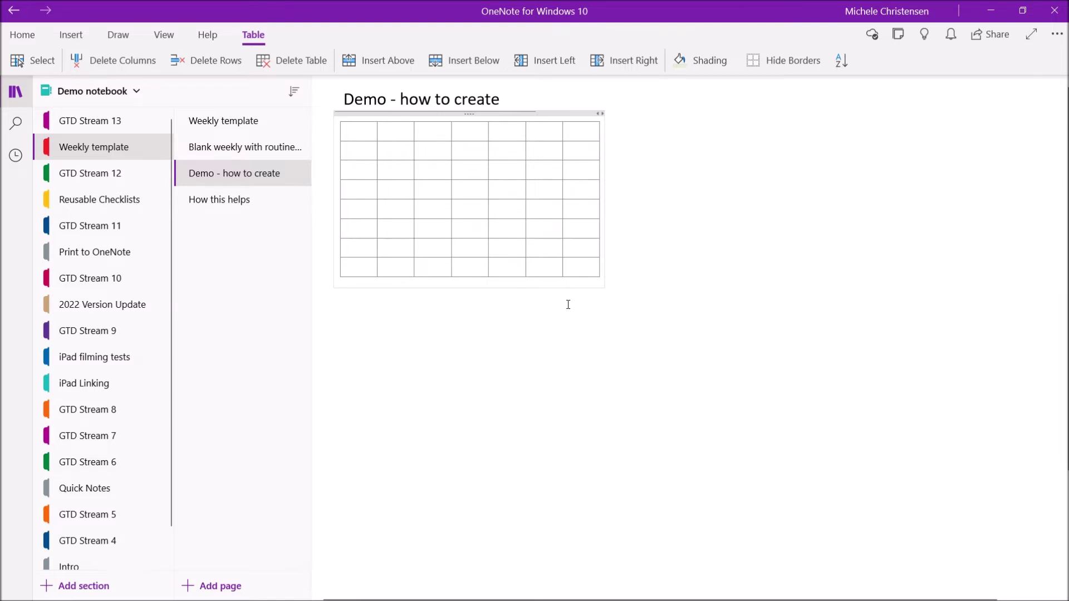
pyautogui.write('Mon')
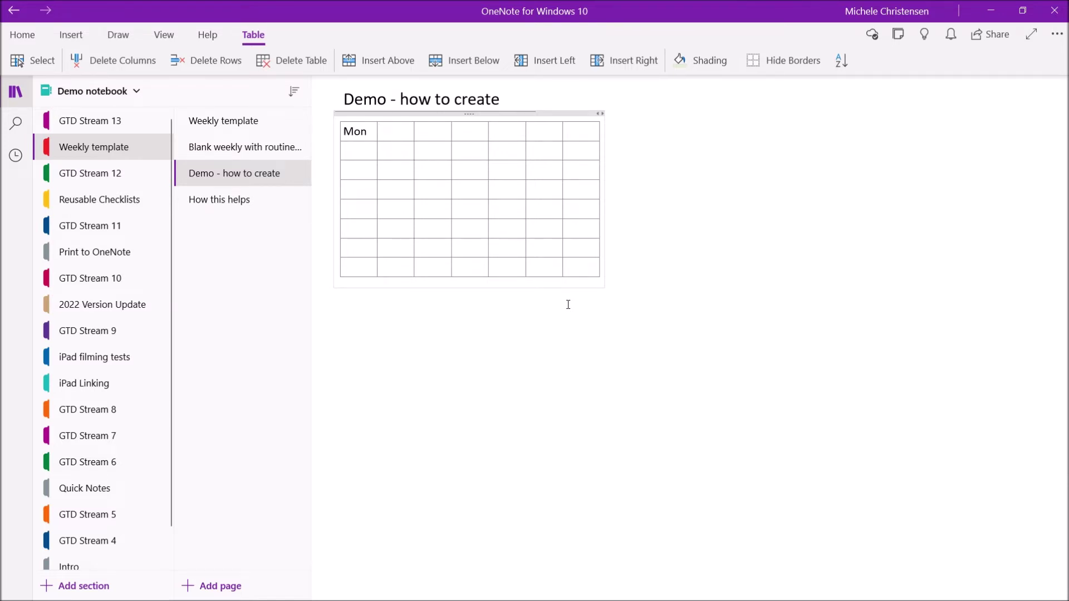
pyautogui.write('\tTue\tWed\tThu\tFri\tSat\tSun')
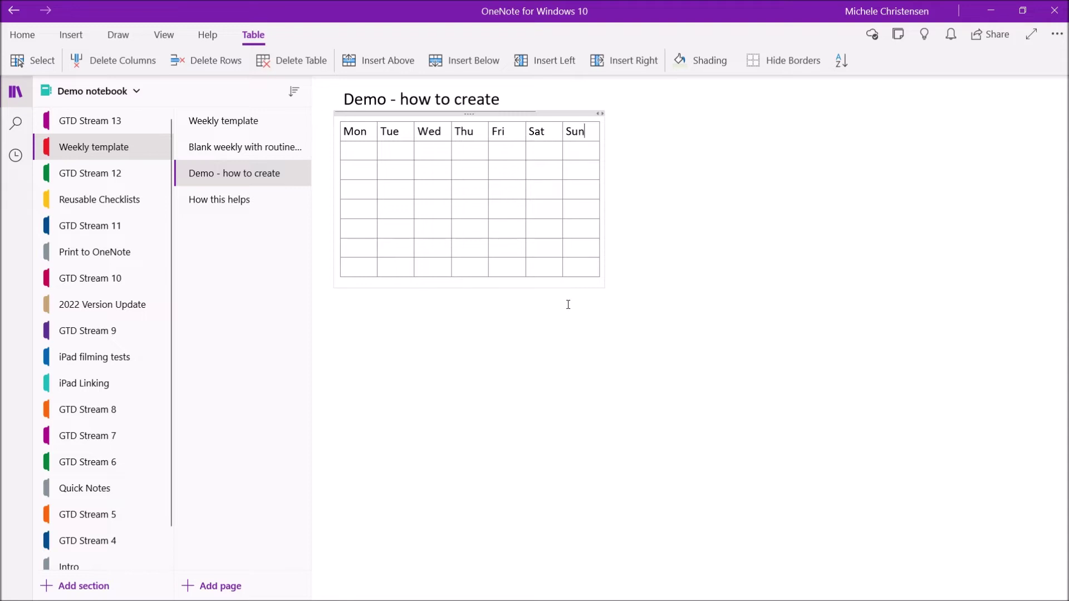
# Centre the Mon–Sun weekday headings in the table's top row
pyautogui.click(331, 129)
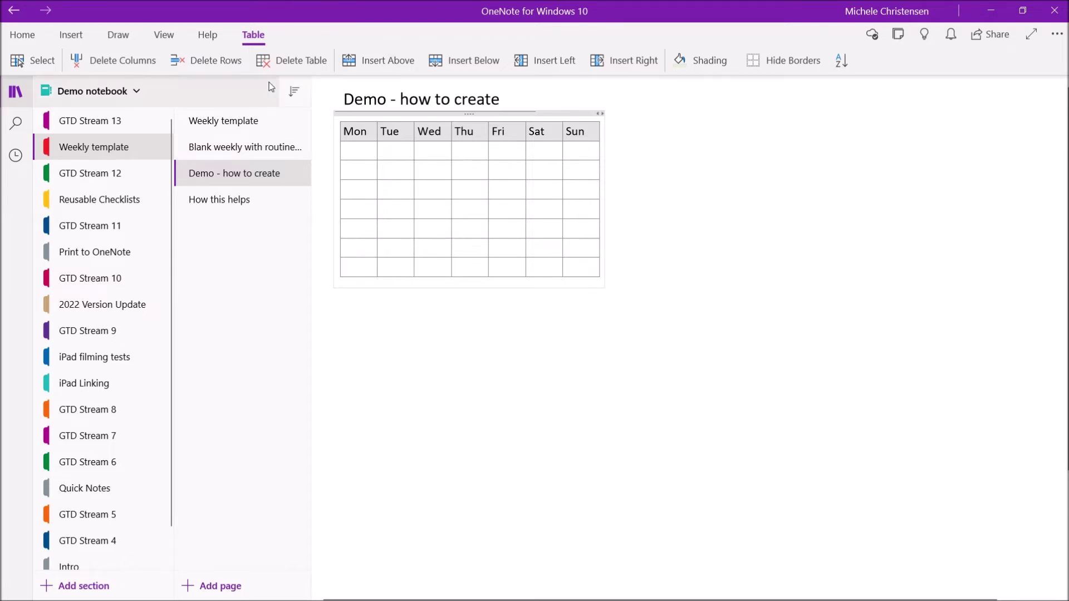
pyautogui.click(28, 36)
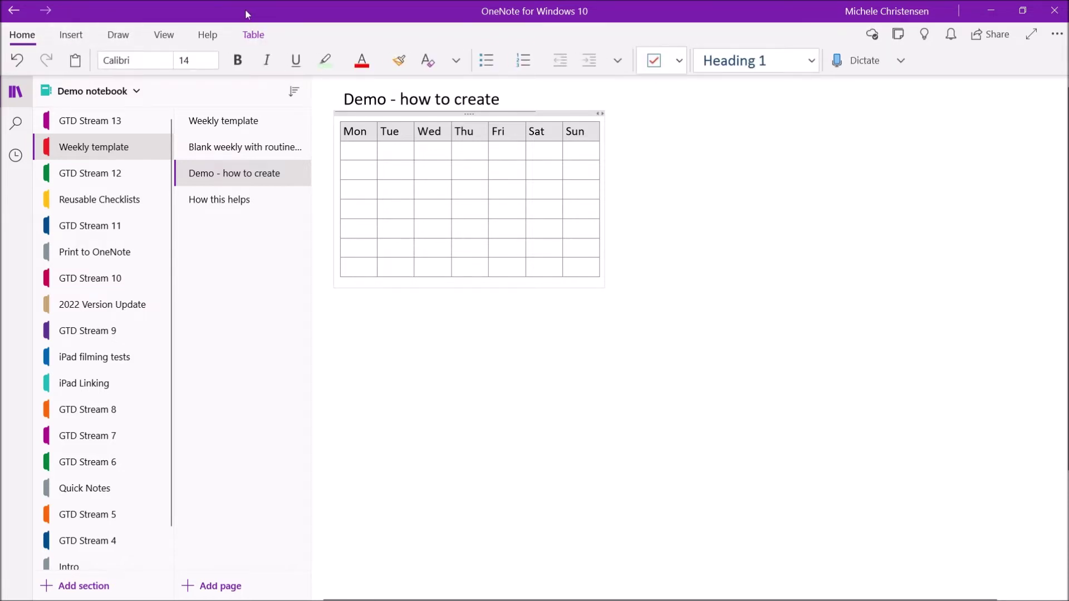
pyautogui.click(617, 60)
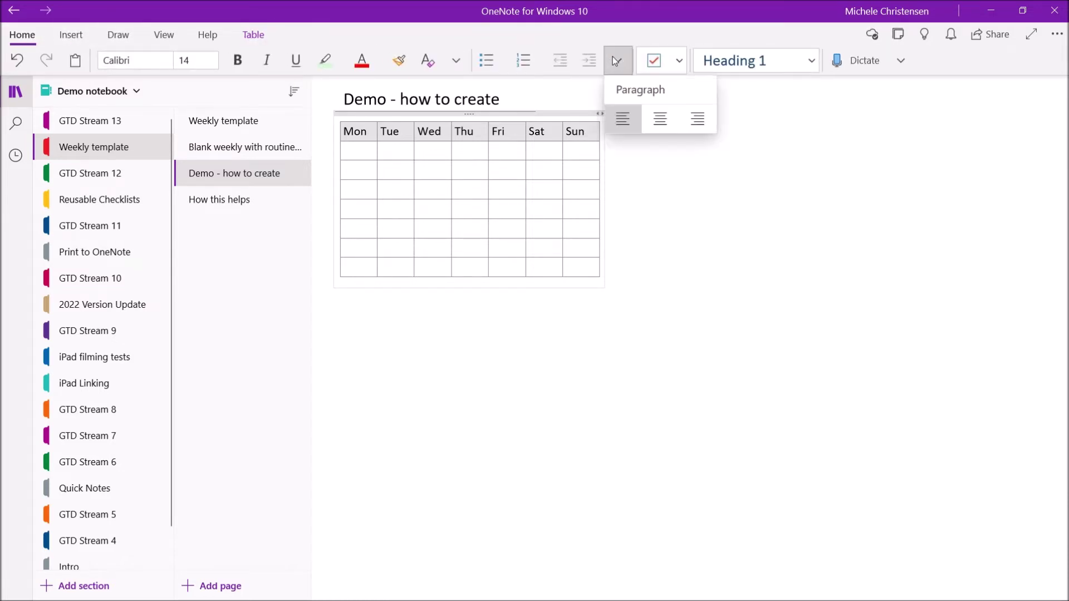
pyautogui.click(661, 117)
# Type 'Morning routine:' in the Monday cell
pyautogui.click(692, 174)
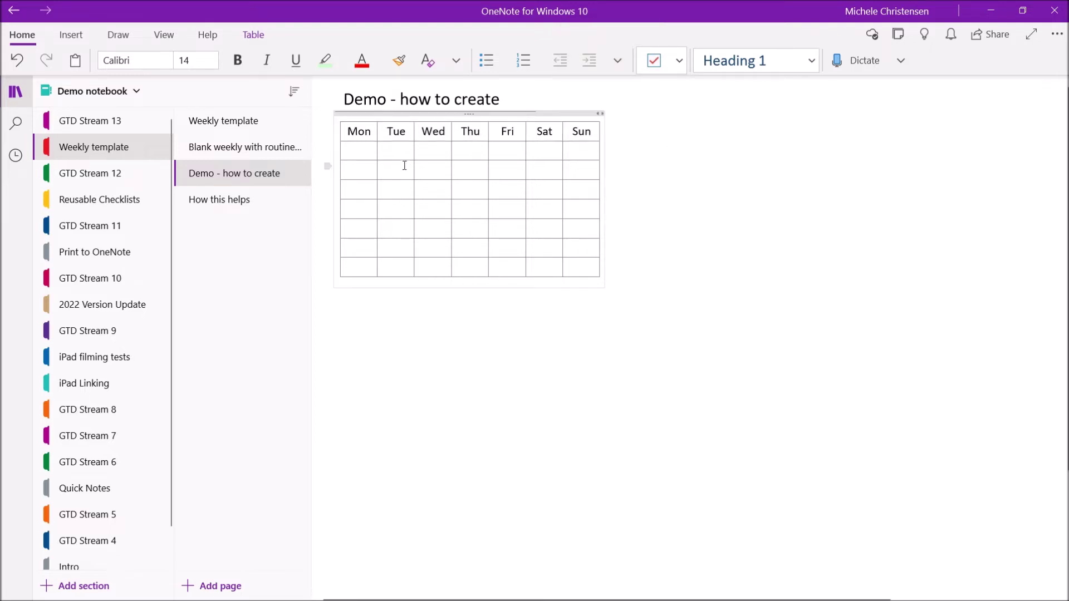
pyautogui.click(363, 153)
pyautogui.write('Monring')
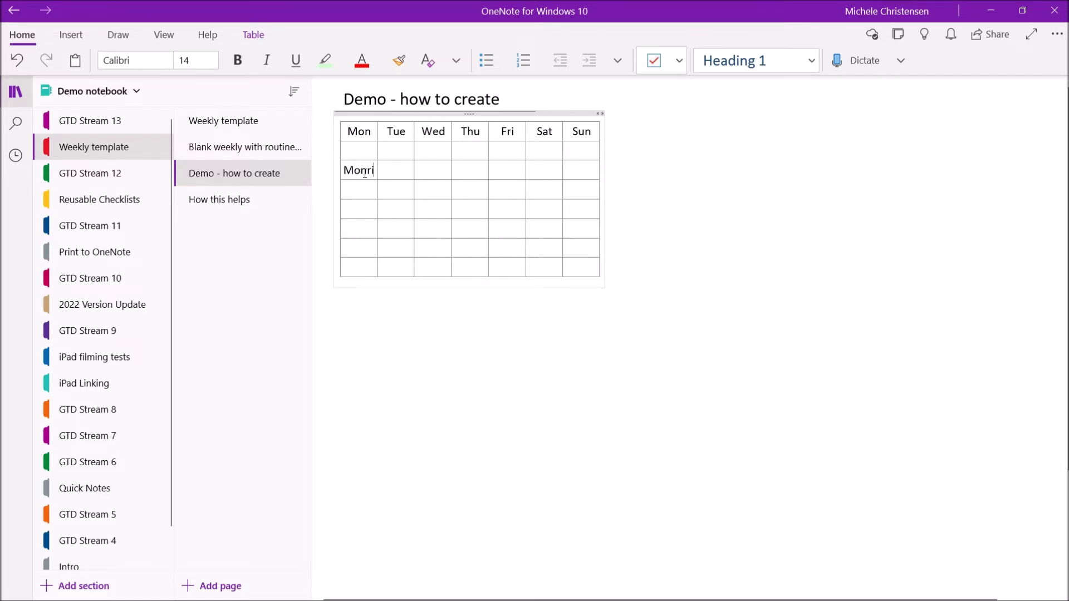
pyautogui.press('BackSpace')
pyautogui.press('BackSpace')
pyautogui.press('BackSpace')
pyautogui.press('BackSpace')
pyautogui.press('BackSpace')
pyautogui.write('r')
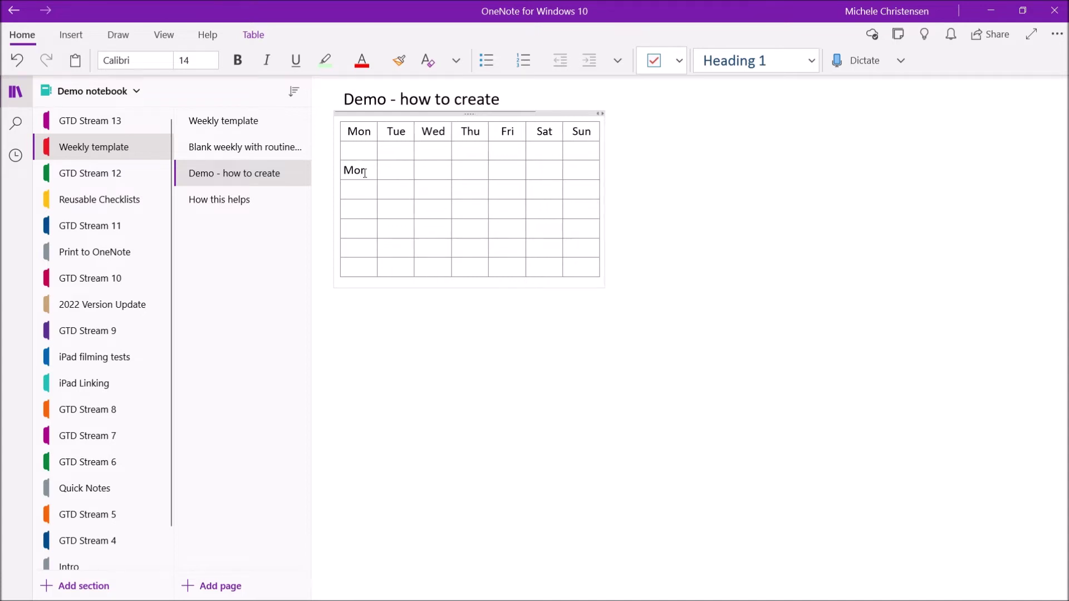
pyautogui.write('ning routine:')
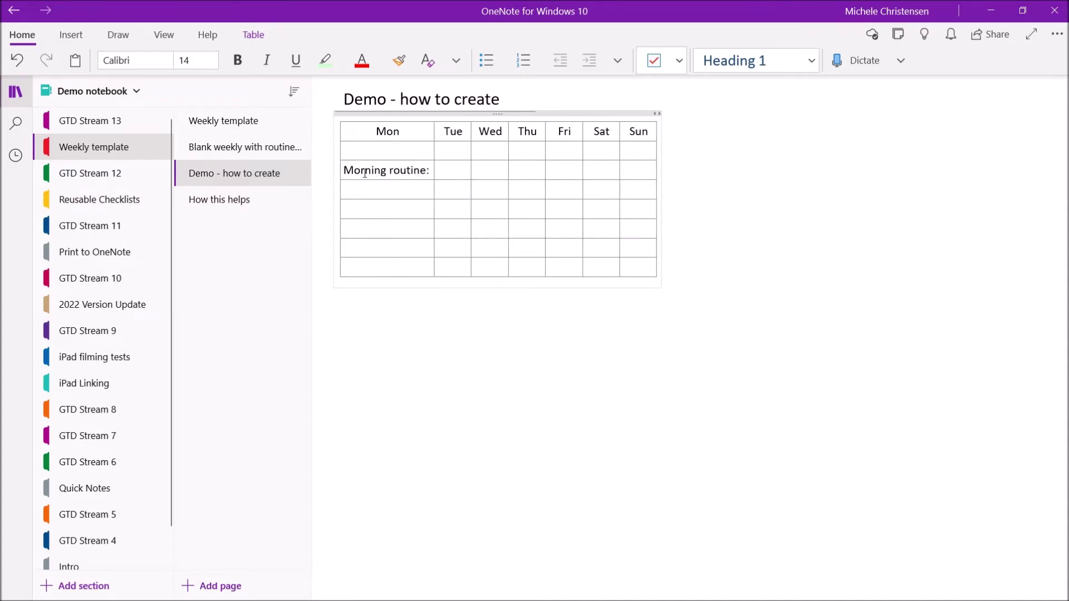
pyautogui.press('Return')
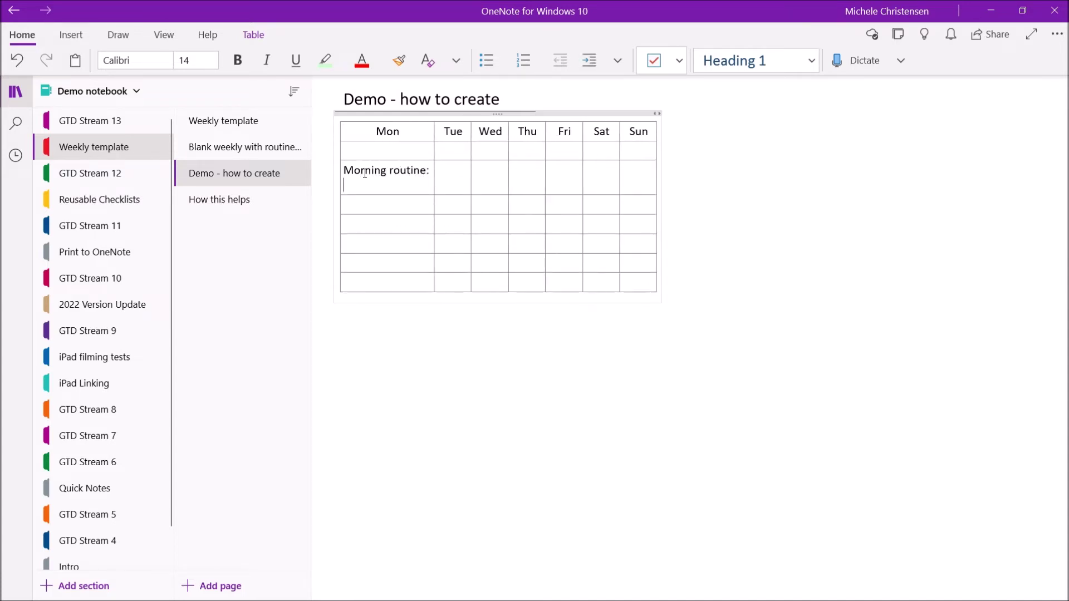
# Add to-do checkboxes Task 1, Task 2 and Task 3 beneath it and select the block
pyautogui.click(655, 60)
pyautogui.write('Task 1')
pyautogui.press('Return')
pyautogui.write('Task 2')
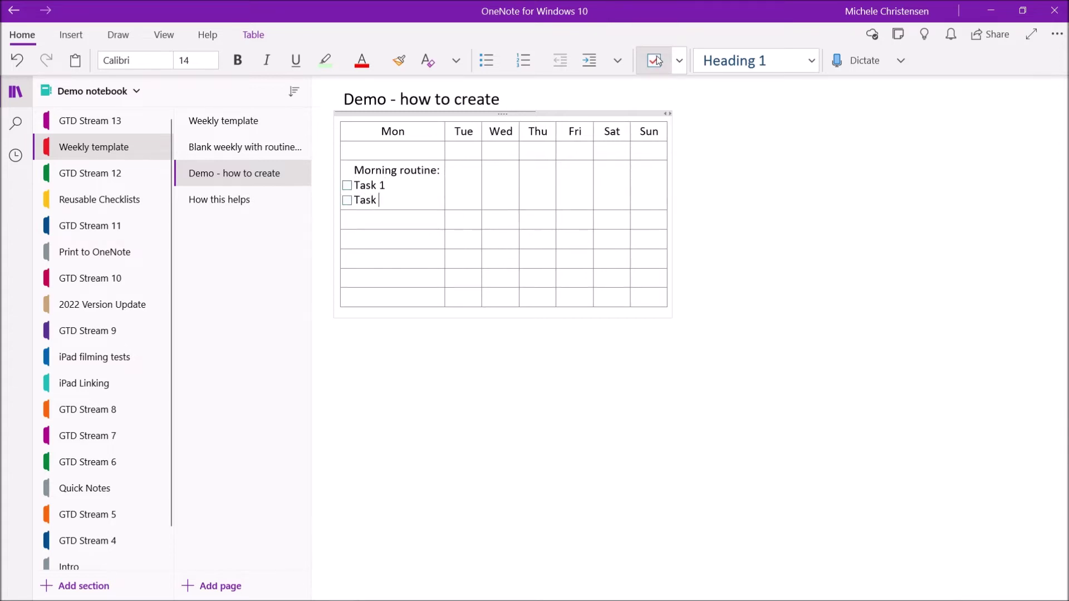
pyautogui.press('Return')
pyautogui.write('Task 3')
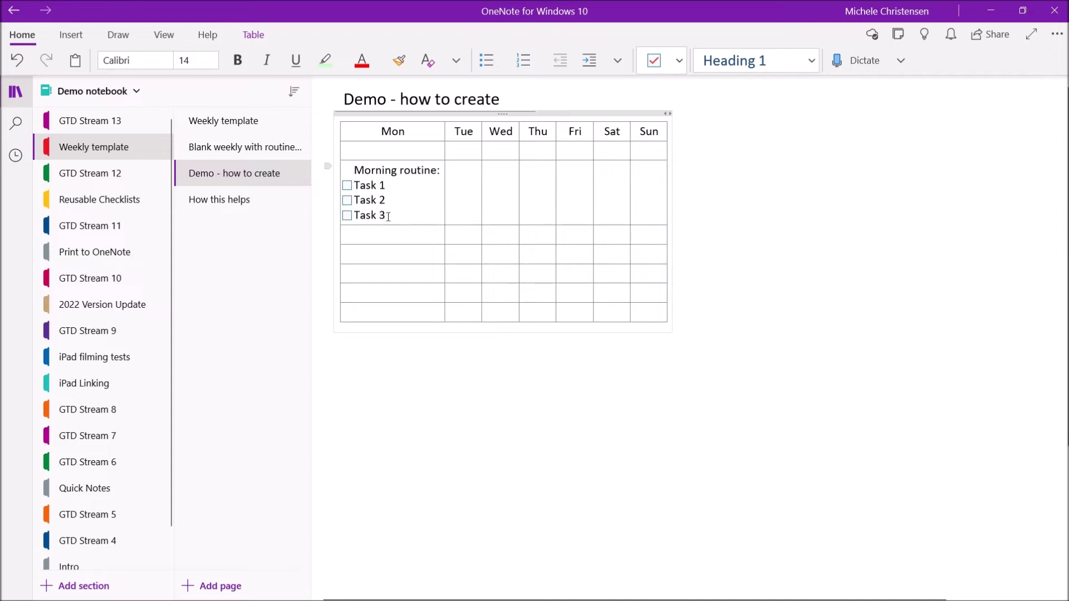
pyautogui.moveTo(386, 215); pyautogui.dragTo(354, 169)
pyautogui.hotkey('ctrl', 'c')
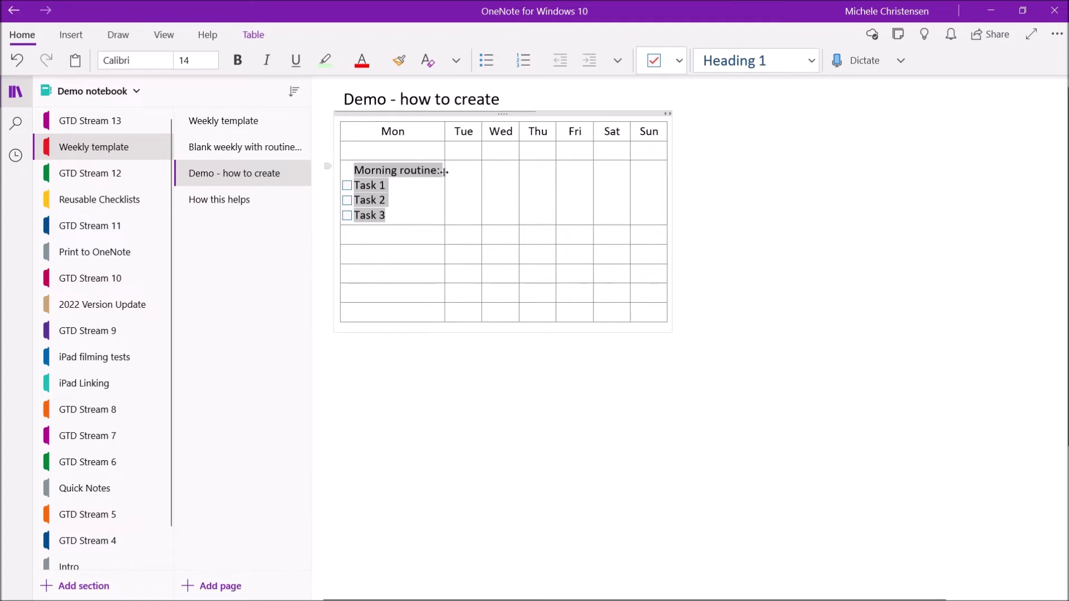
# Paste the Morning routine checklist into the Tuesday through Sunday cells of that row
pyautogui.click(462, 174)
pyautogui.hotkey('ctrl', 'v')
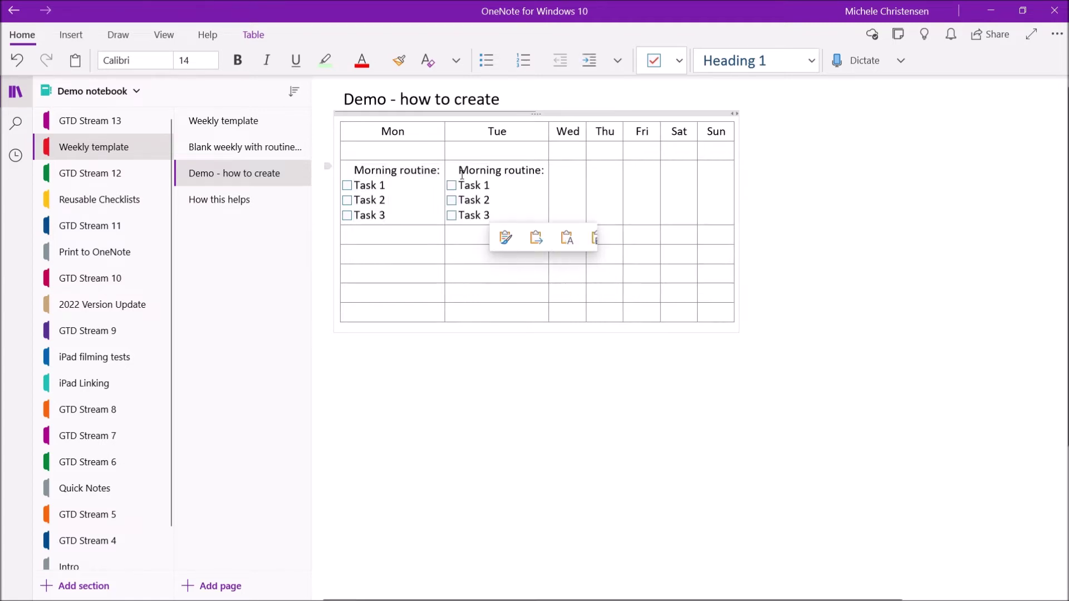
pyautogui.click(562, 177)
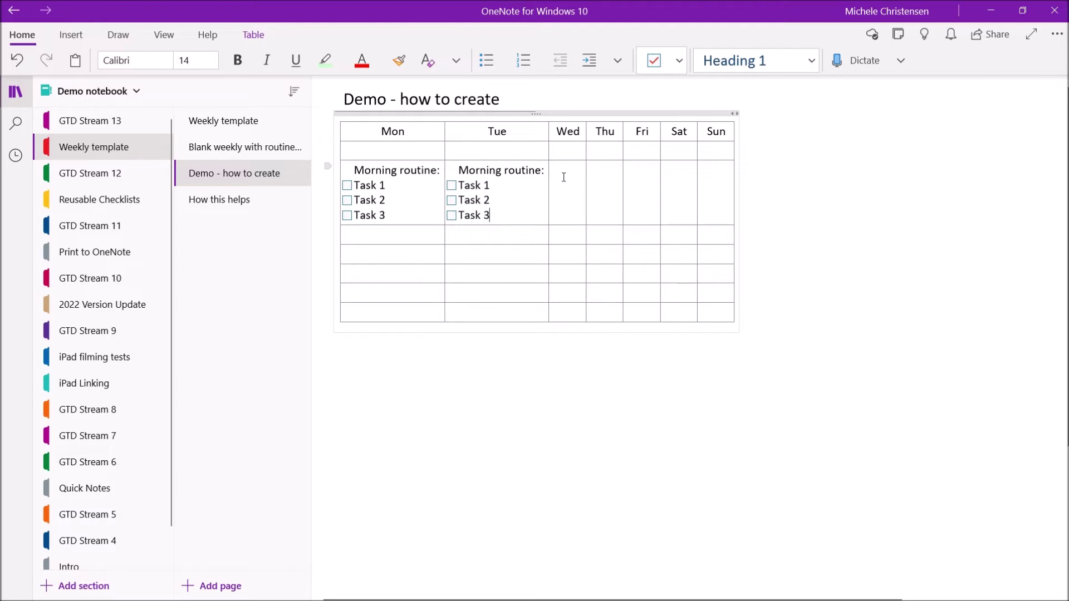
pyautogui.hotkey('ctrl', 'v')
pyautogui.click(650, 188)
pyautogui.hotkey('ctrl', 'v')
pyautogui.click(707, 178)
pyautogui.hotkey('ctrl', 'v')
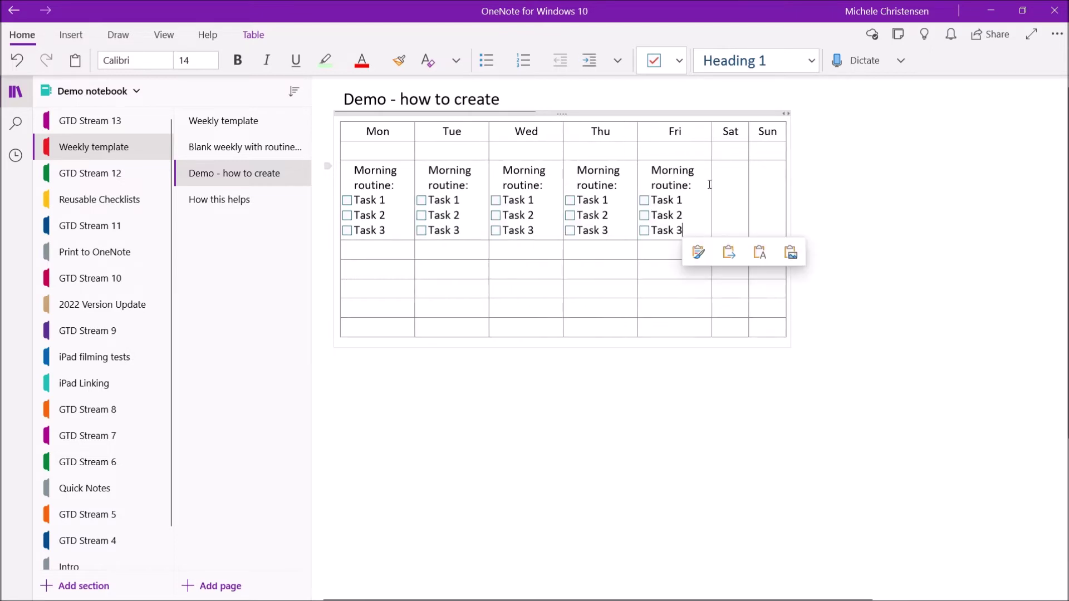
pyautogui.click(741, 175)
pyautogui.hotkey('ctrl', 'v')
pyautogui.click(758, 174)
pyautogui.hotkey('ctrl', 'v')
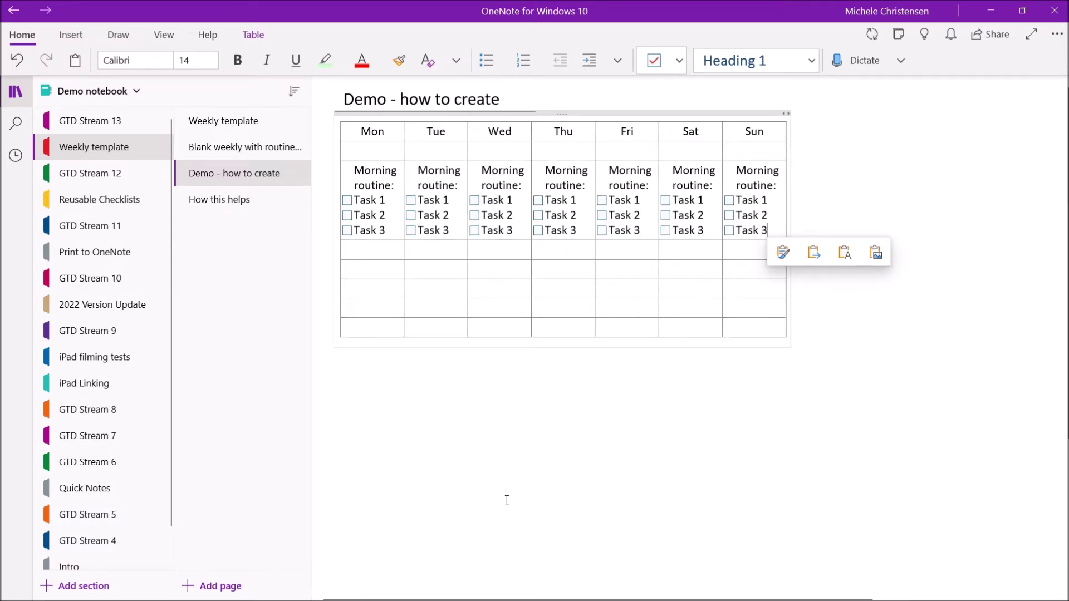
pyautogui.click(393, 253)
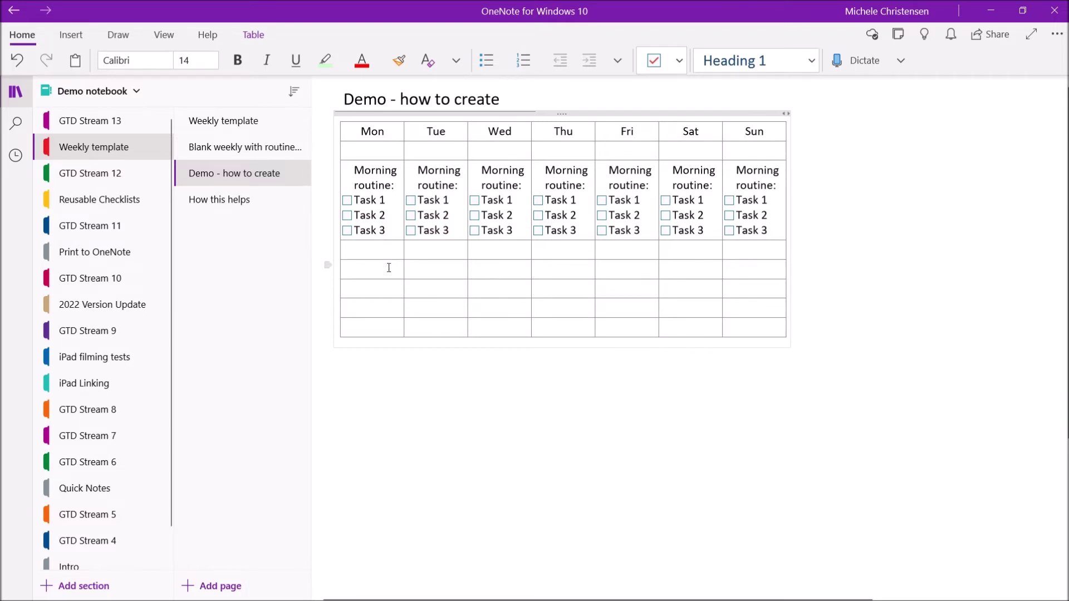
pyautogui.click(388, 268)
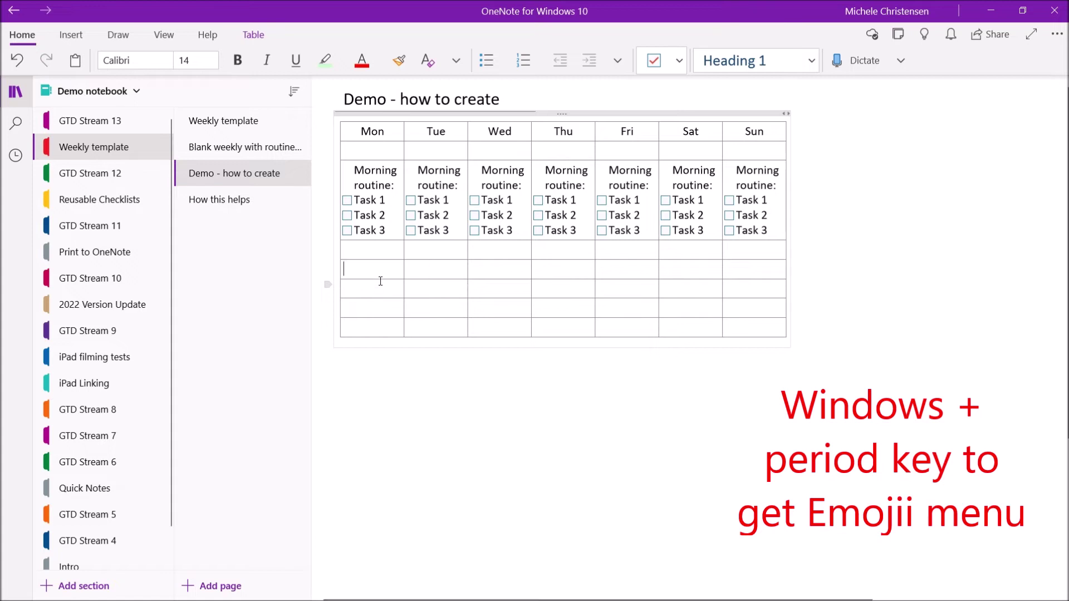
pyautogui.click(375, 272)
# Insert a flexed-biceps emoji and a raised-hand emoji into the Monday cell below the routine
pyautogui.press('super+period')
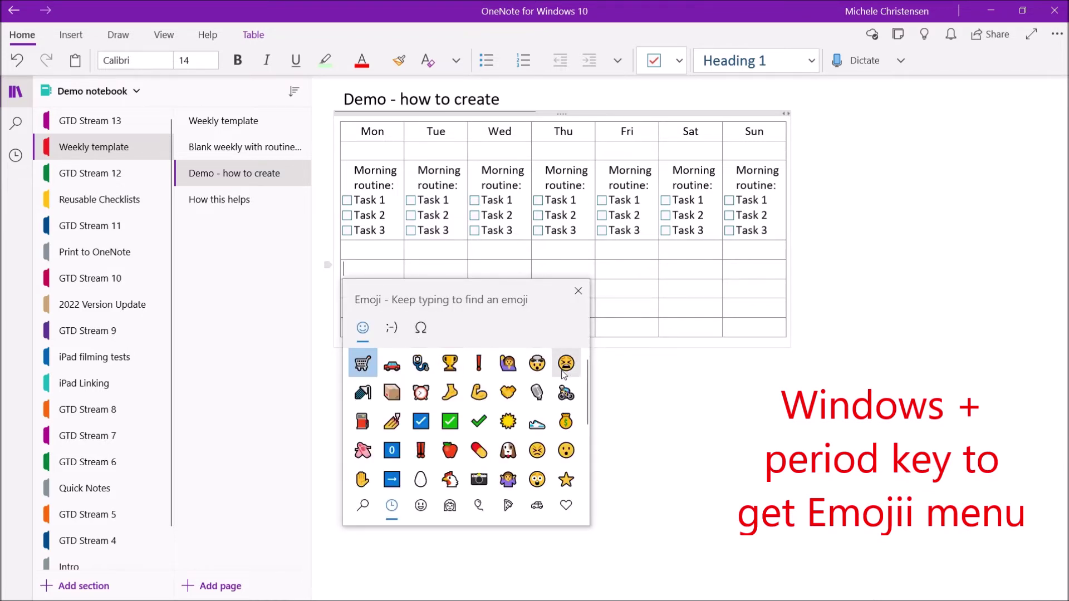
pyautogui.click(482, 394)
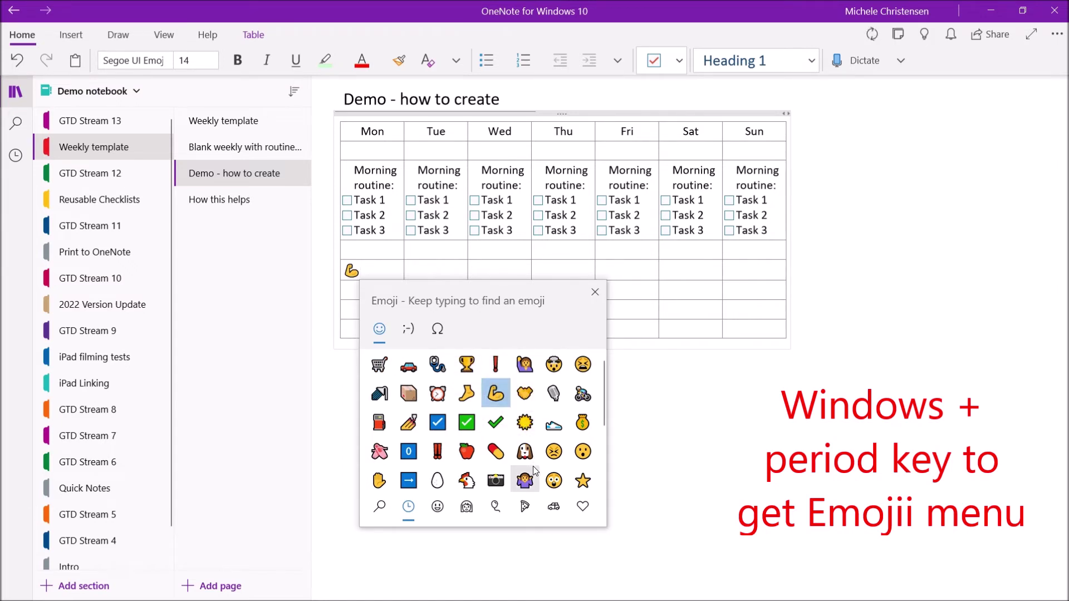
pyautogui.click(378, 480)
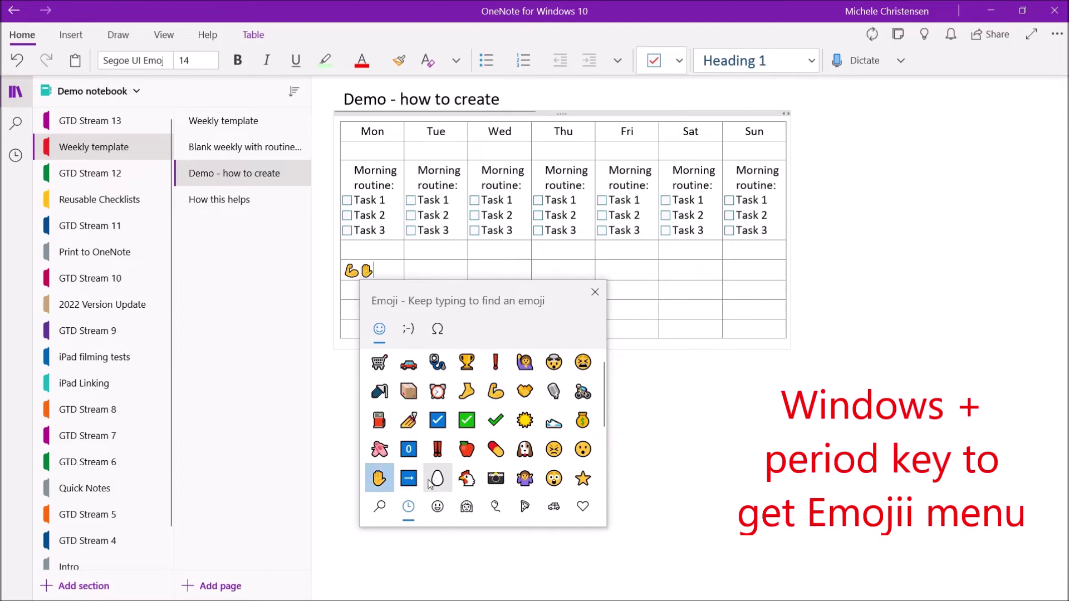
pyautogui.click(595, 292)
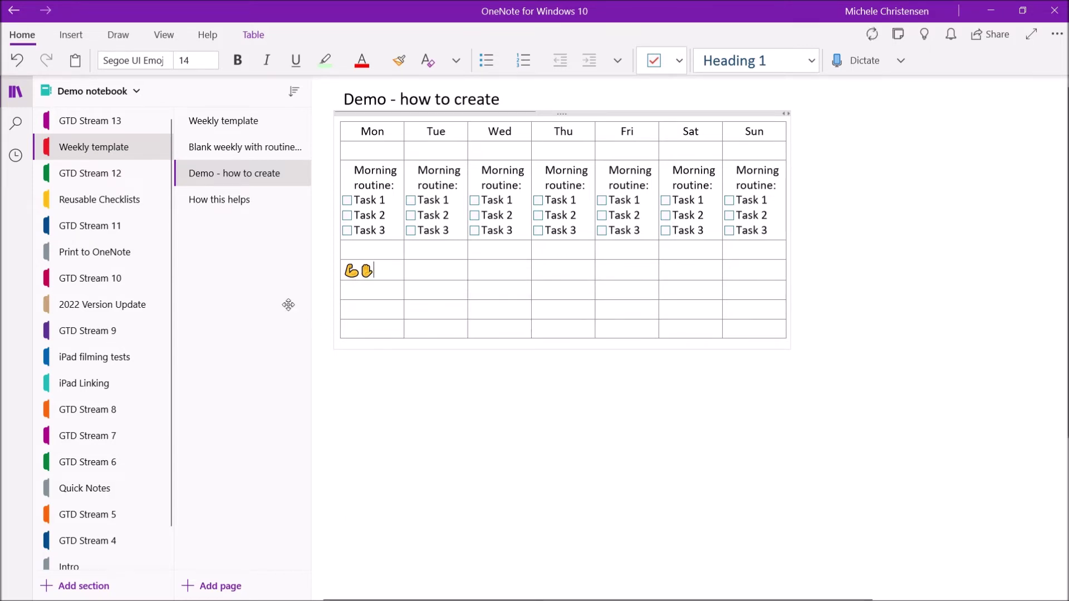
# Select the Mon–Sun Morning routine row and apply light yellow table shading
pyautogui.click(388, 293)
pyautogui.click(332, 166)
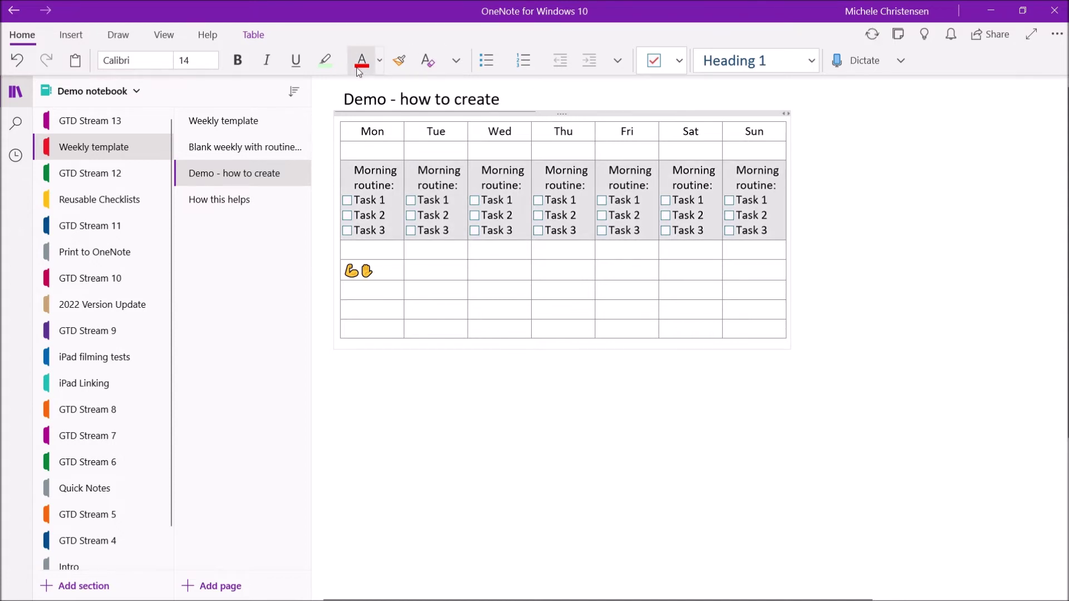
pyautogui.click(253, 35)
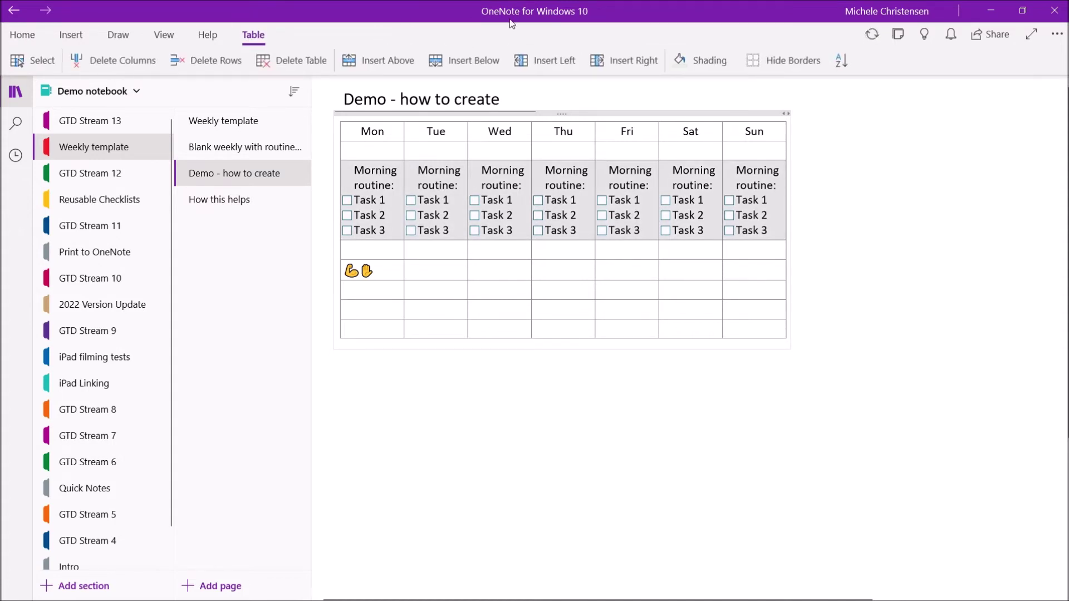
pyautogui.click(718, 61)
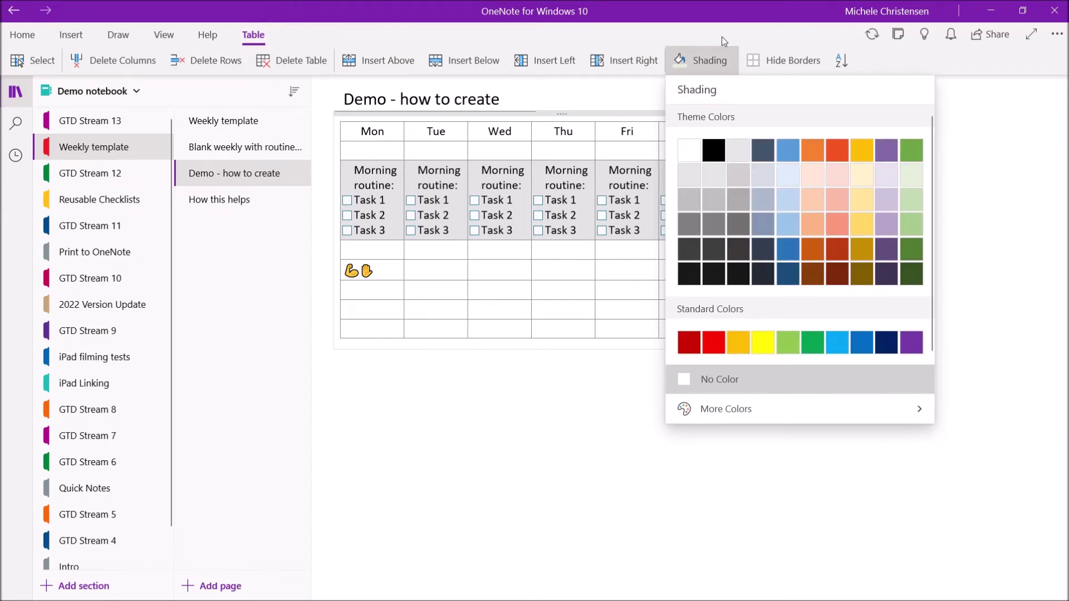
pyautogui.click(863, 182)
pyautogui.click(862, 452)
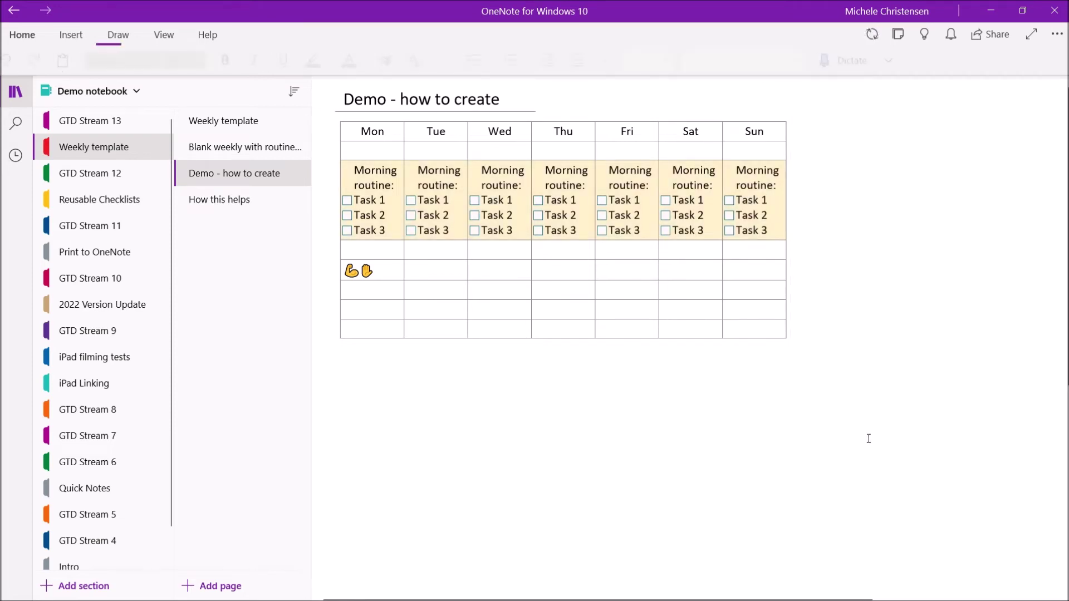
# Type 'Bedtime routine:' in the bottom Monday cell and shade that Mon–Sun row light blue
pyautogui.click(357, 330)
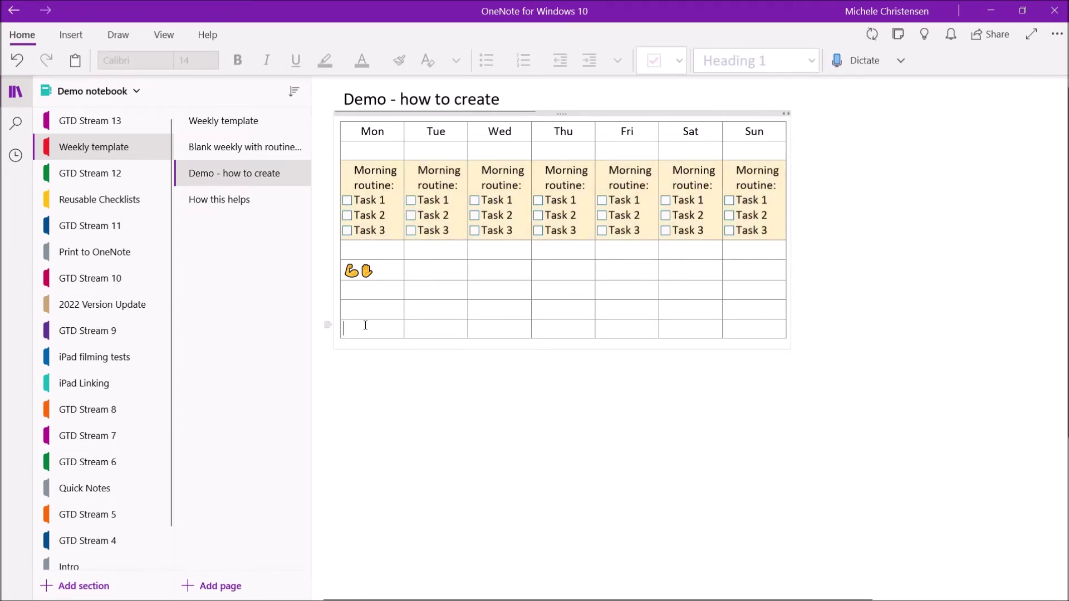
pyautogui.write('Bedtime routine:')
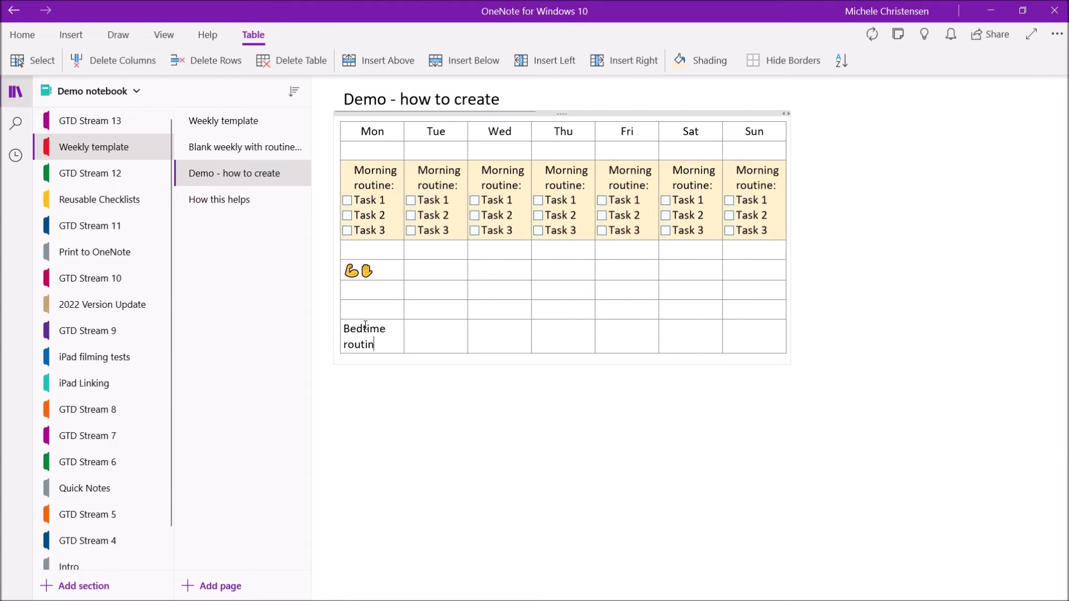
pyautogui.click(334, 320)
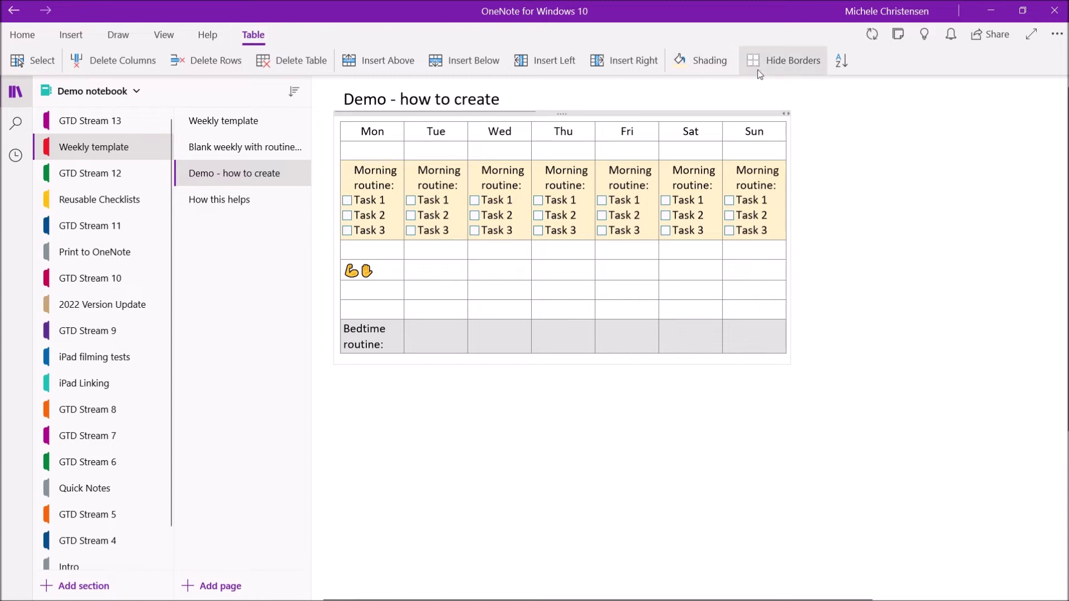
pyautogui.click(734, 60)
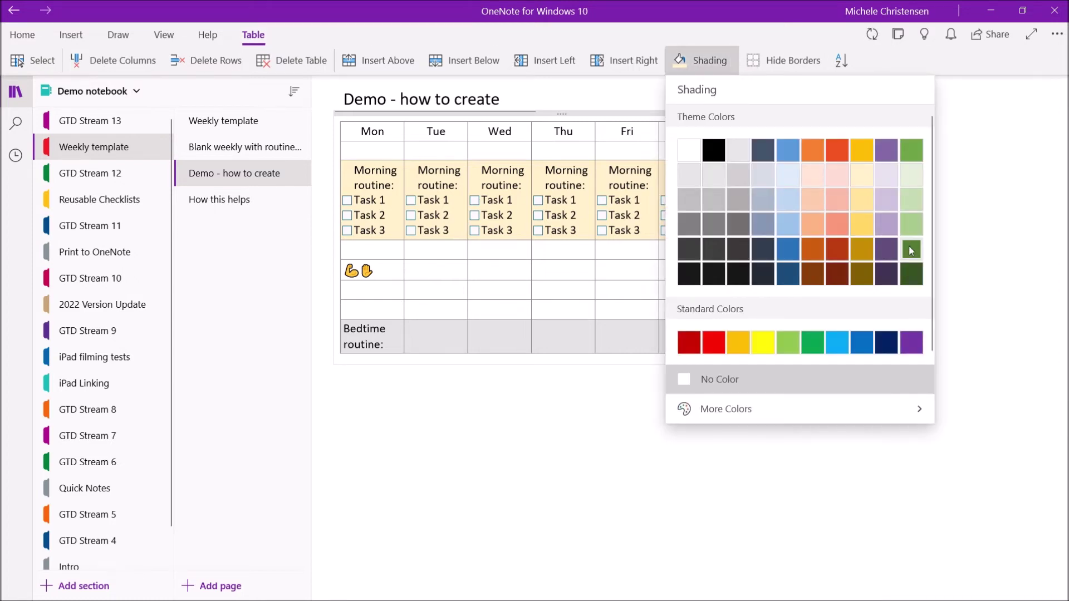
pyautogui.click(789, 195)
pyautogui.click(606, 448)
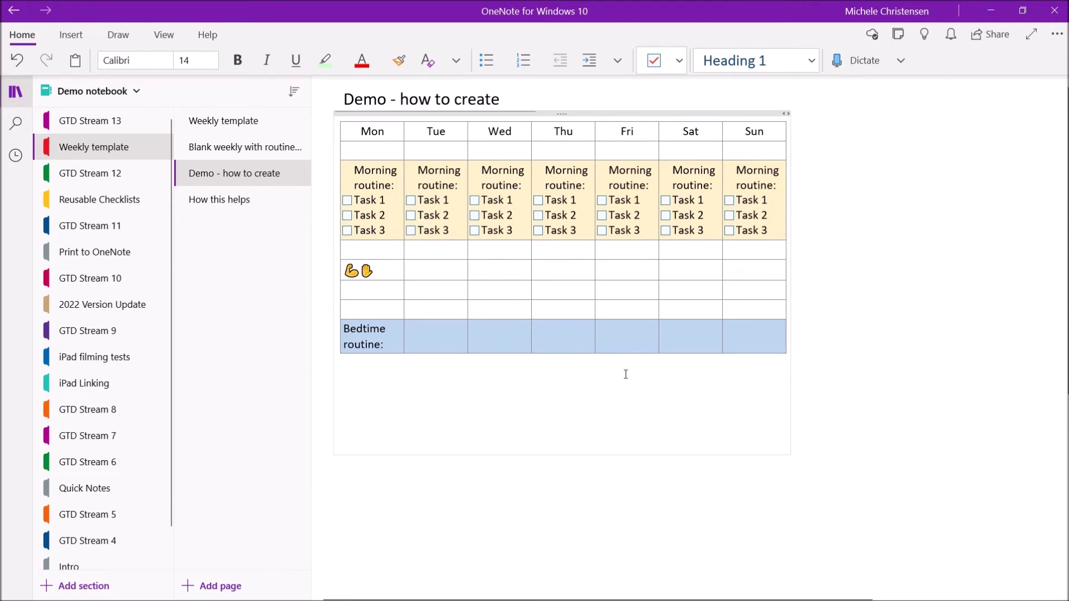
pyautogui.click(814, 123)
# Type a 'Links:' note beside the table with 'Local school' on the next line
pyautogui.write('Links:')
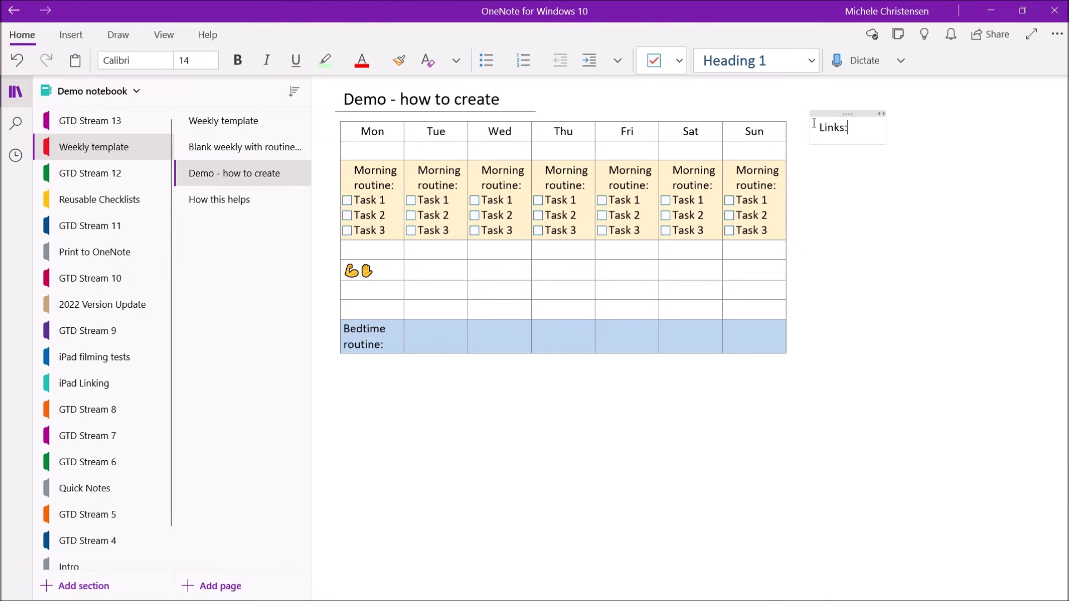
pyautogui.press('Return')
pyautogui.write('Local school')
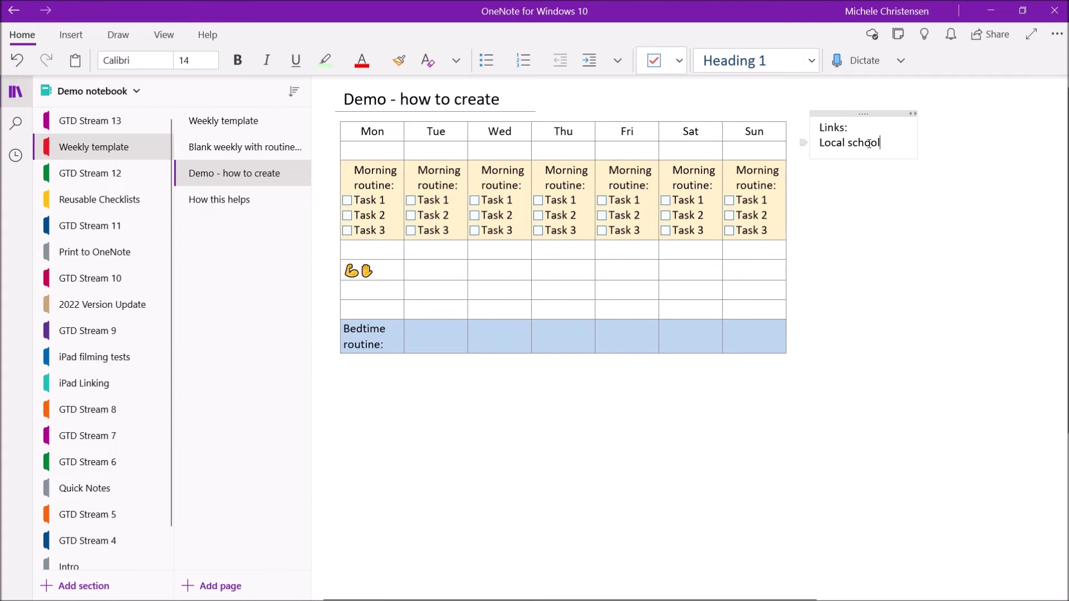
# Turn 'Local school' into a hyperlink to lausd.net
pyautogui.moveTo(880, 142); pyautogui.dragTo(819, 143)
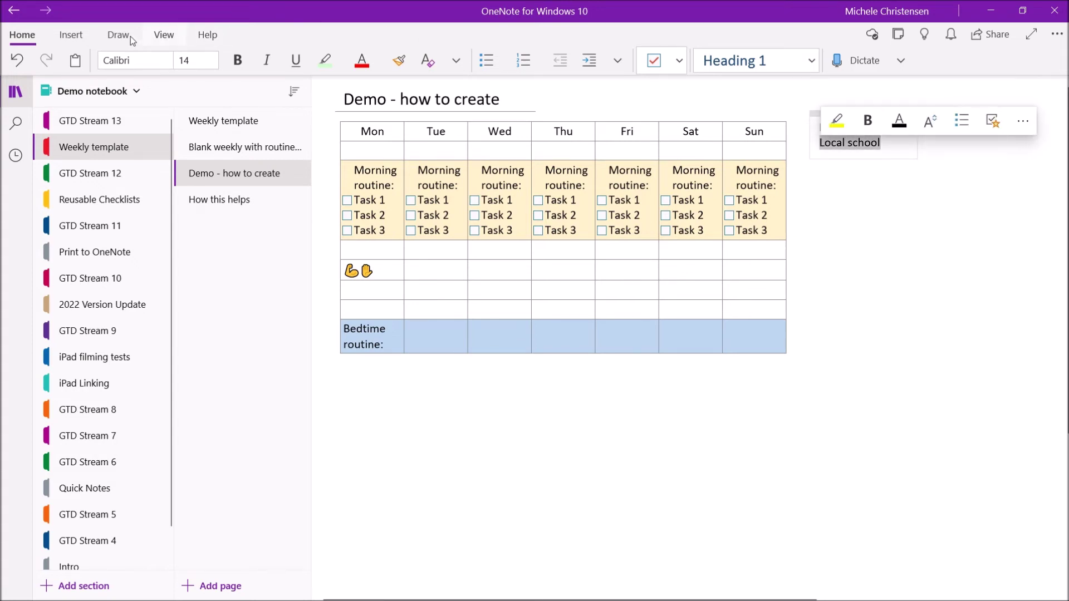
pyautogui.click(72, 37)
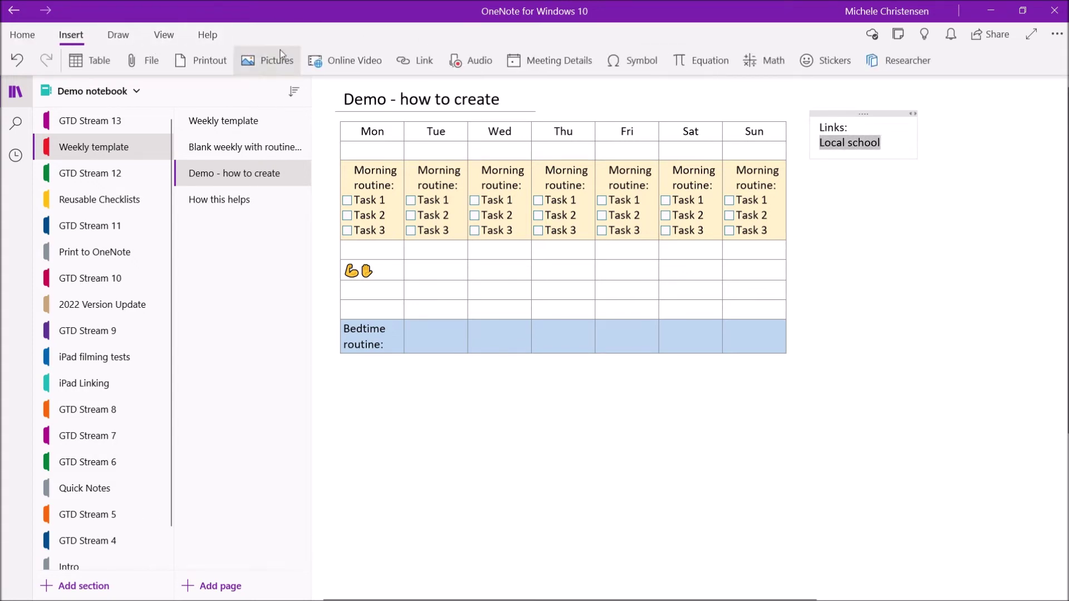
pyautogui.click(405, 61)
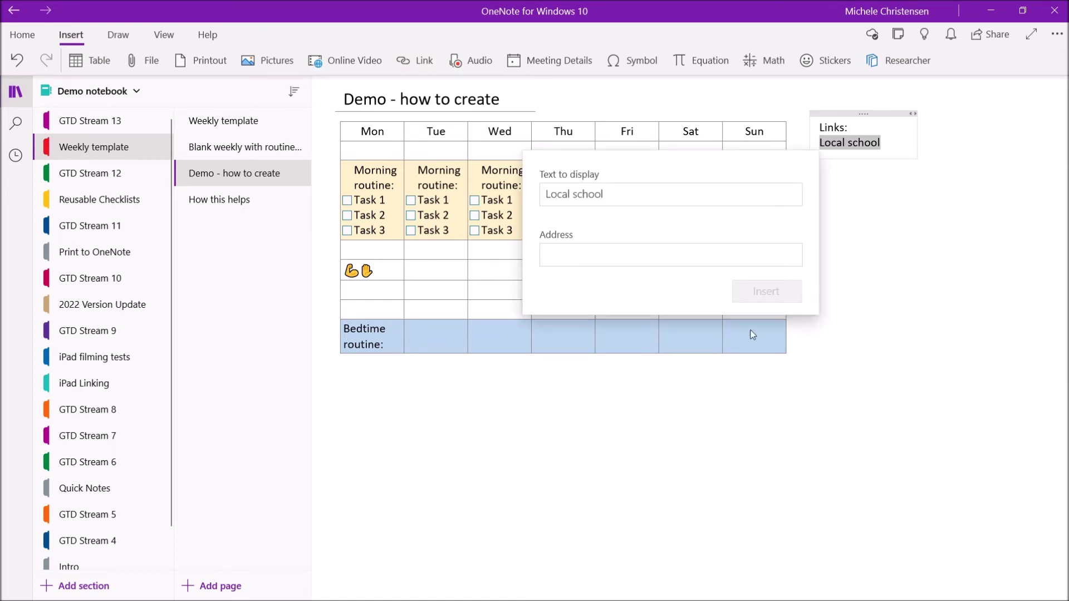
pyautogui.write('la')
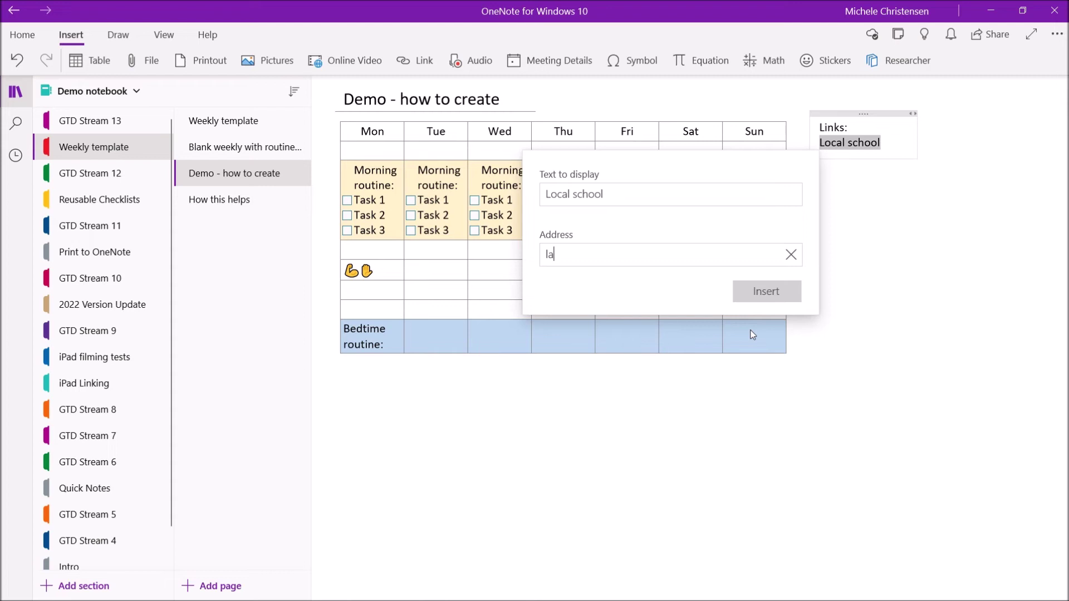
pyautogui.write('usd.net')
pyautogui.click(765, 290)
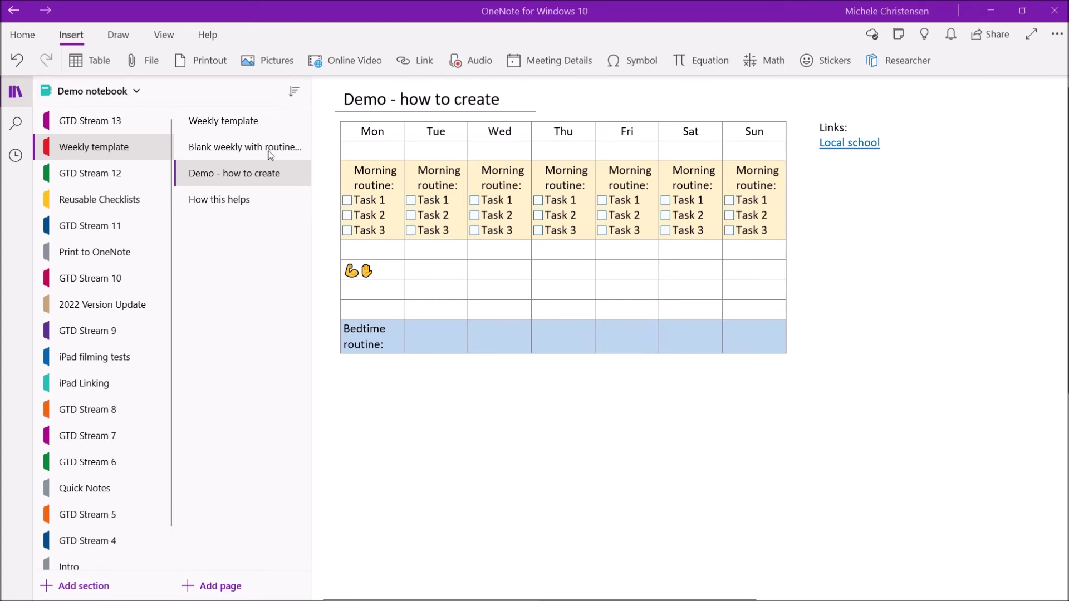
# Open the 'How this helps' page to review its five benefits
pyautogui.click(250, 199)
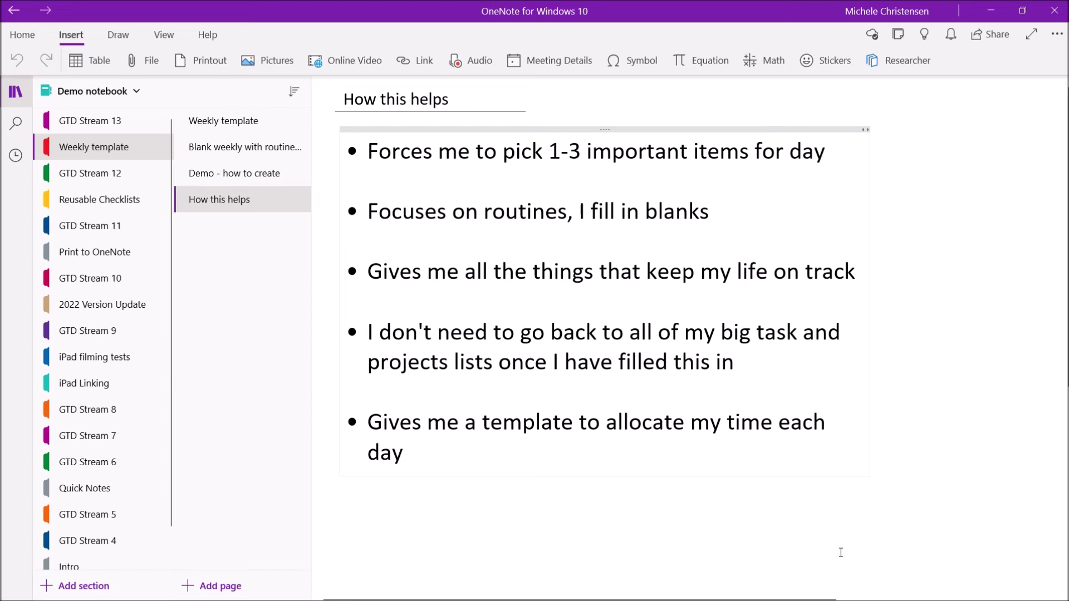